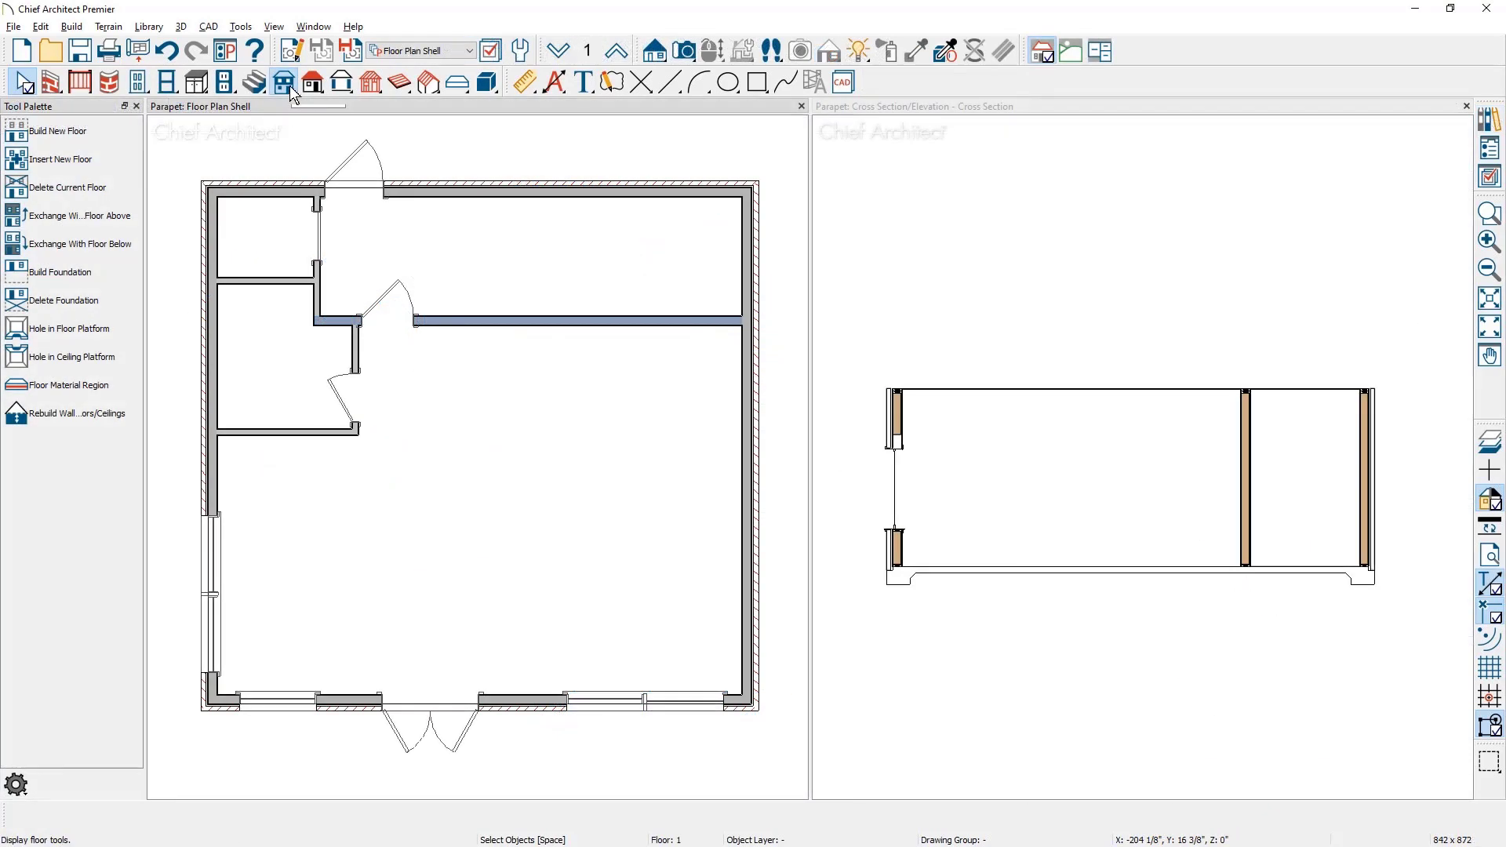
- Build a second floor derived from the first floor plan, with a 36" rough ceiling and no roof or flat ceiling over it
left_click(121, 139)
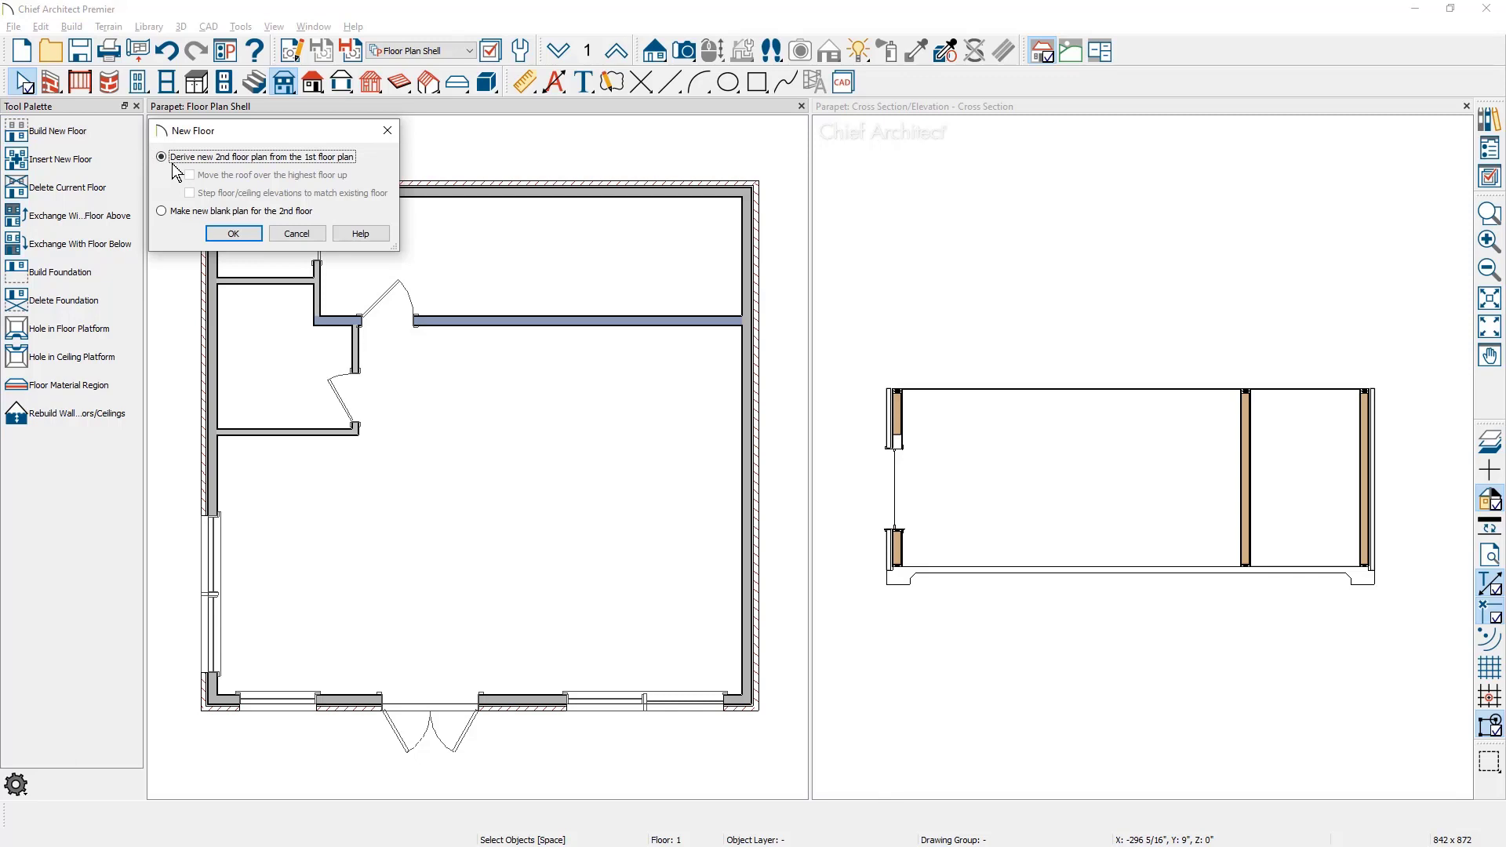
left_click(233, 234)
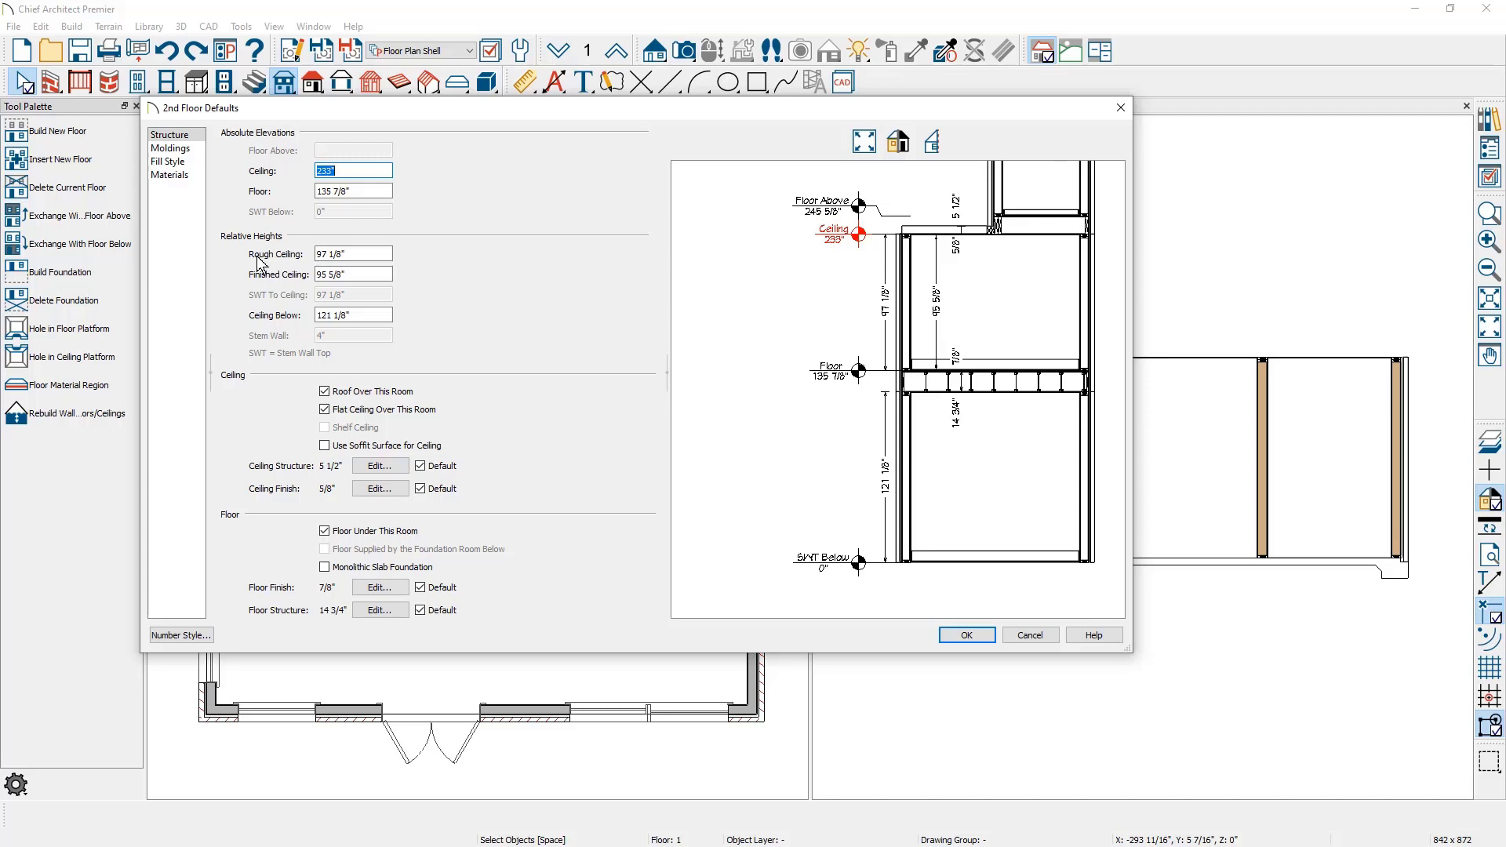
left_click(365, 254)
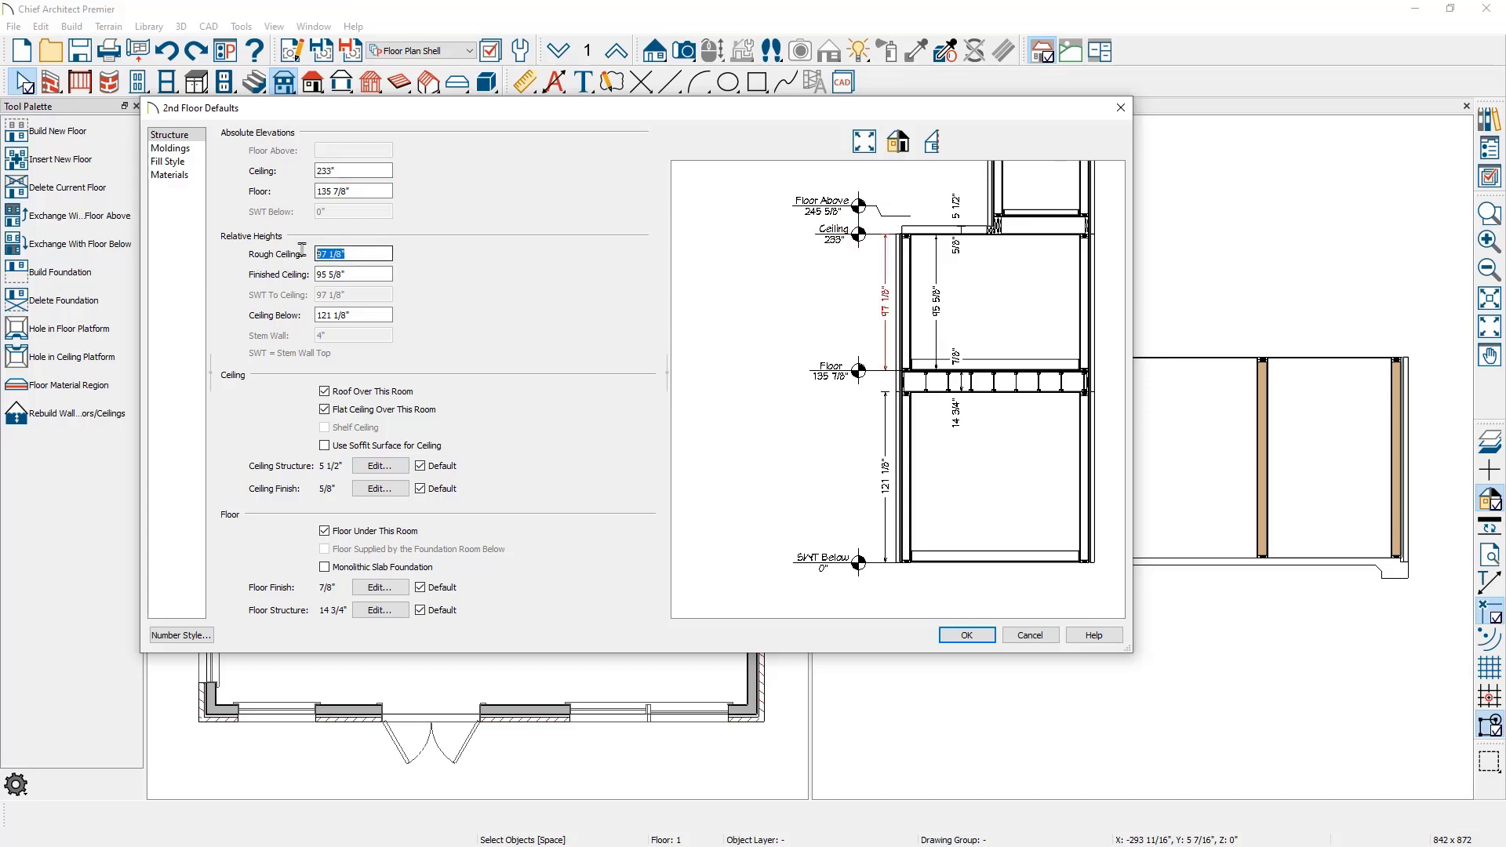
type("36")
key("Tab")
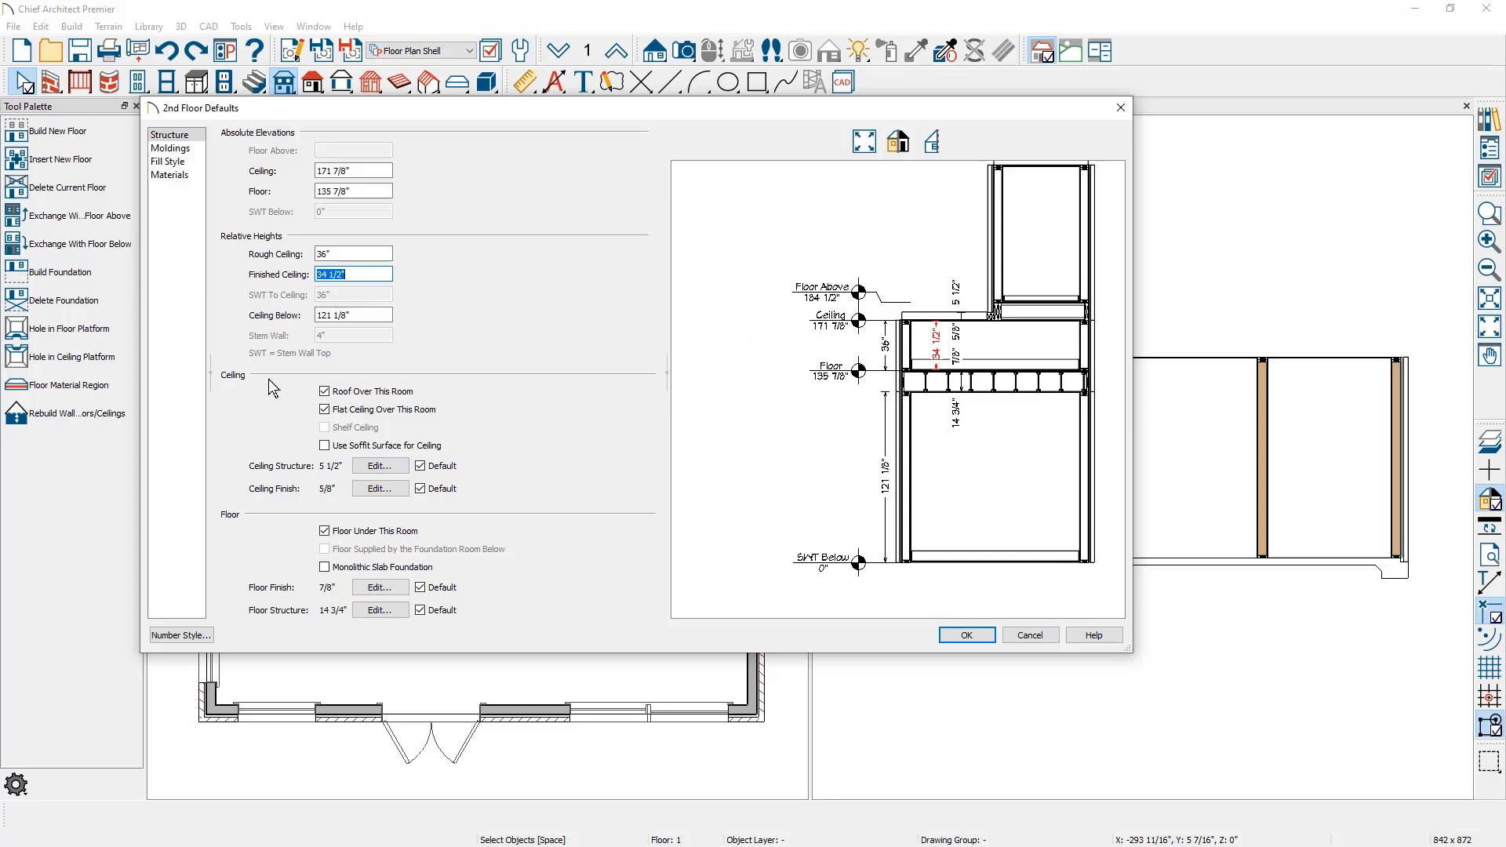
left_click(324, 391)
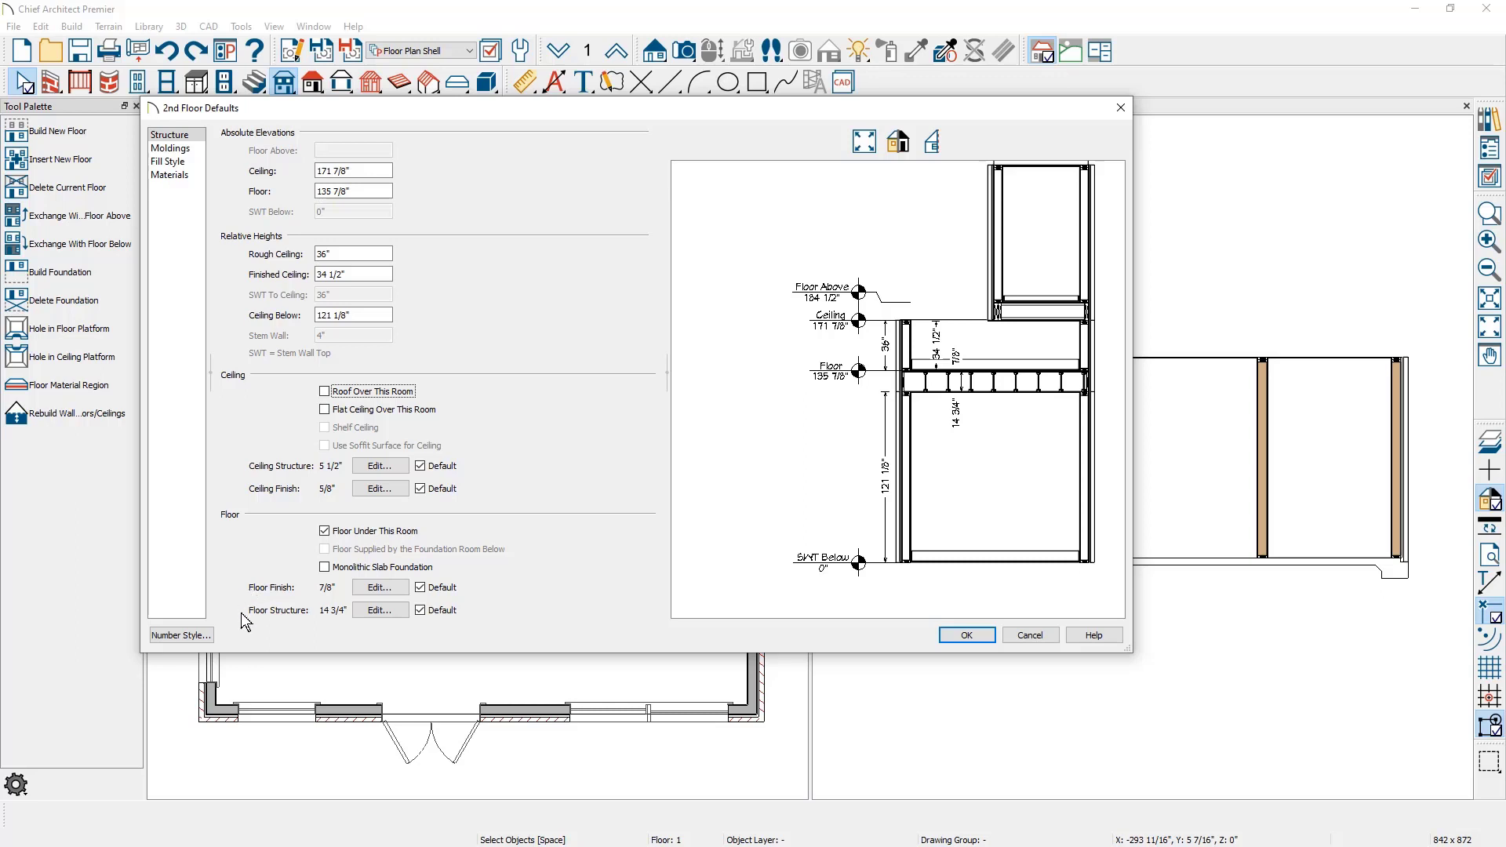
- Edit the second floor's default floor structure so the Fir Framing layer is 21" thick, consulting the parapet reference detail
left_click(380, 611)
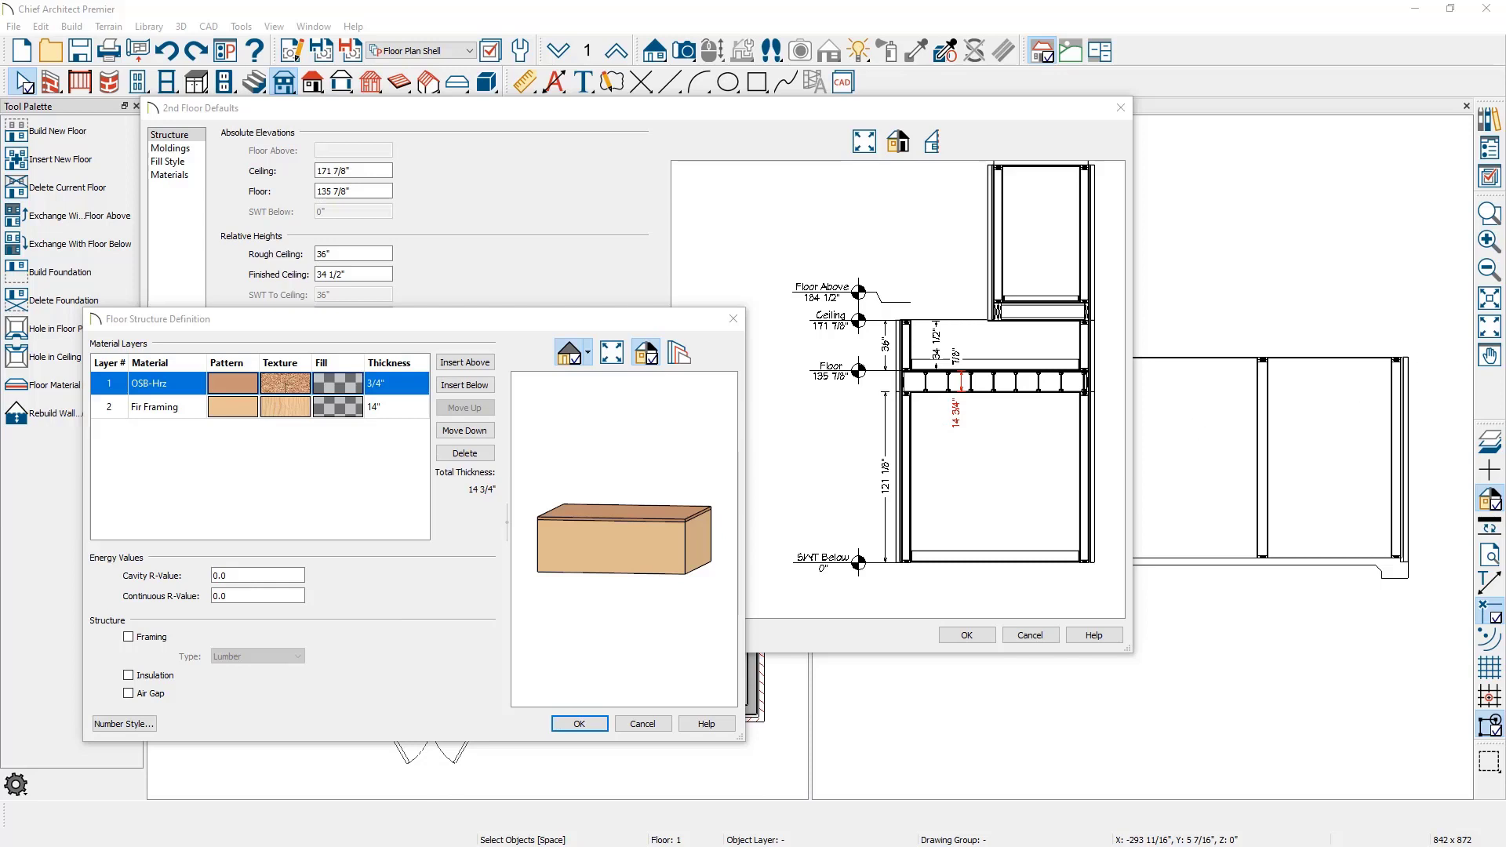
left_click_drag(1505, 266, 1010, 264)
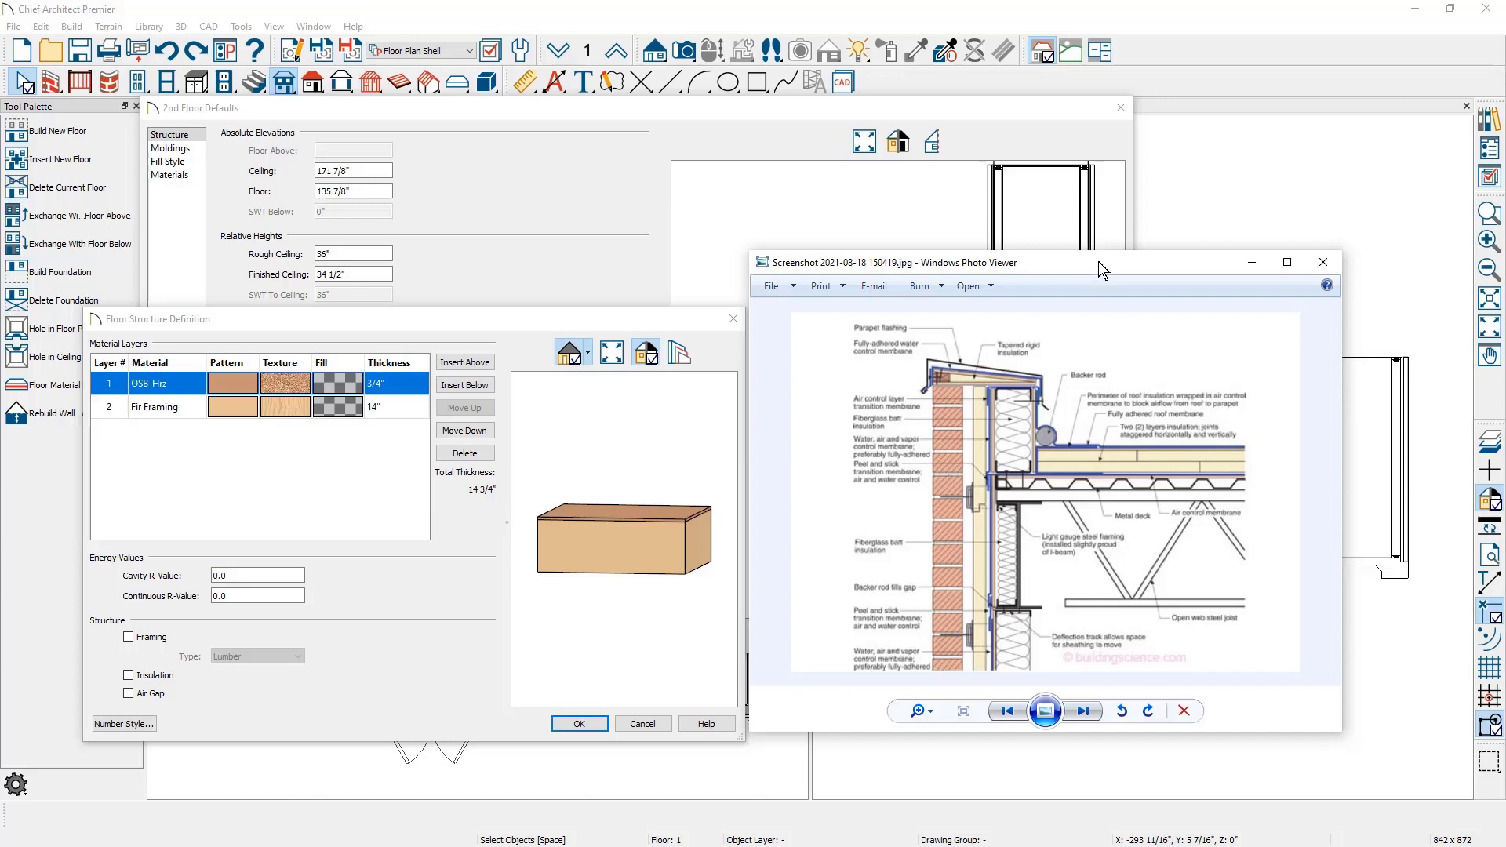
left_click_drag(1099, 262, 1505, 216)
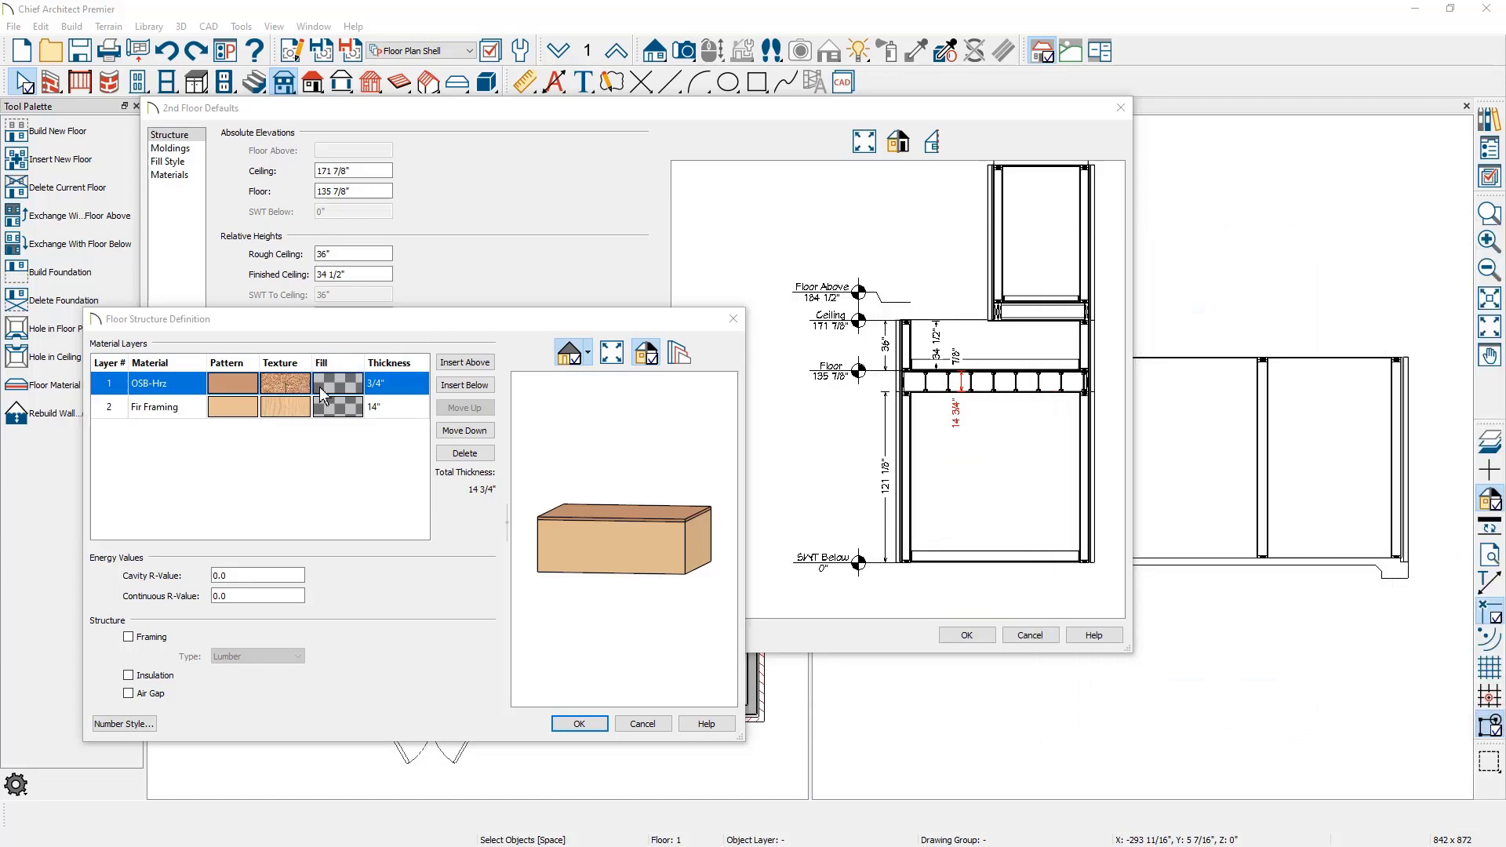
left_click(384, 406)
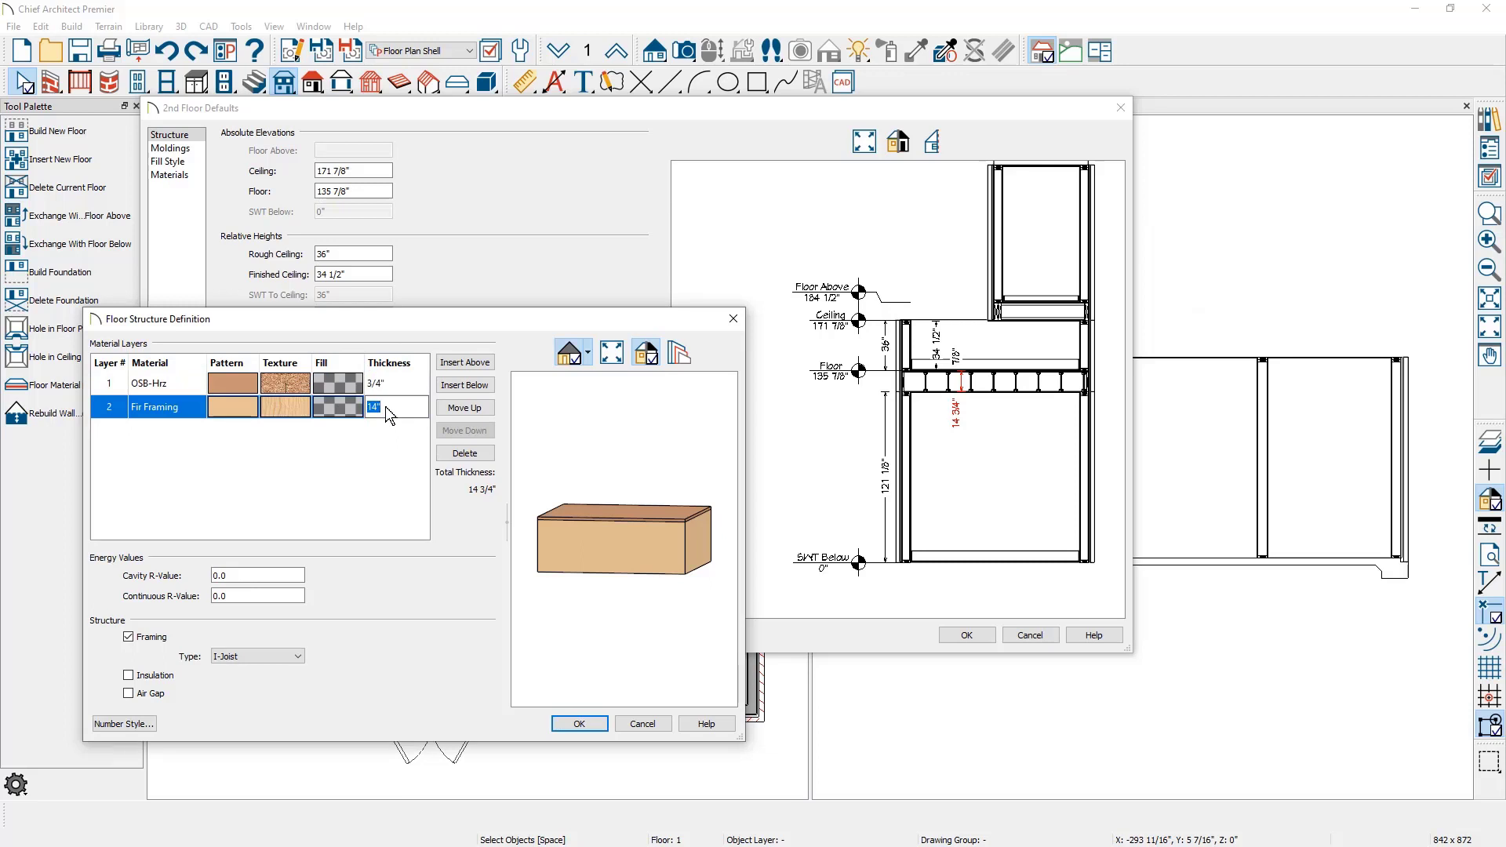
type("21")
left_click(576, 725)
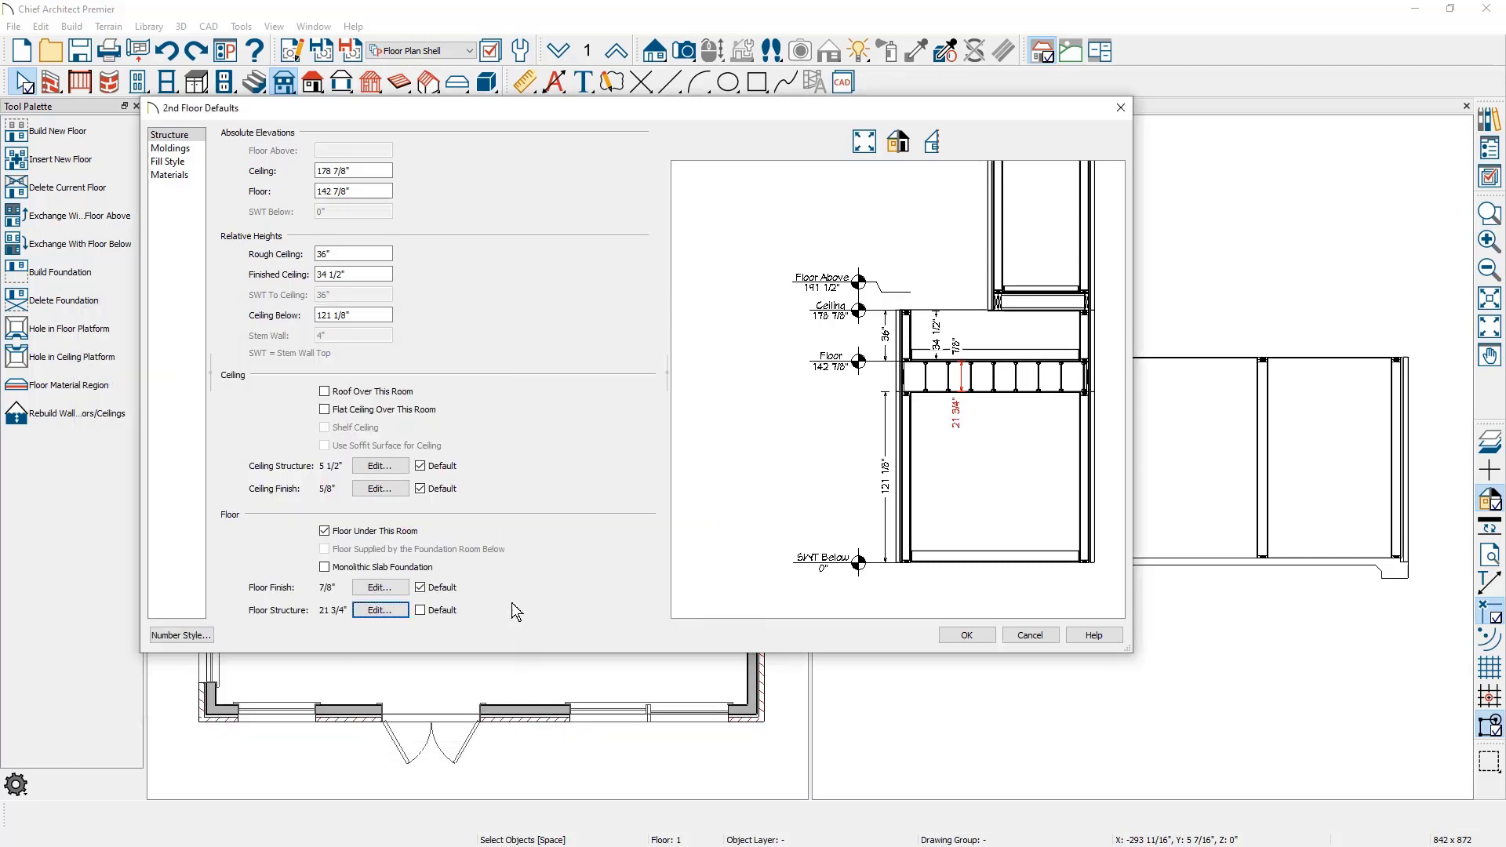
- Delete the default base molding from the second floor defaults and accept the defaults to create the floor
left_click(174, 148)
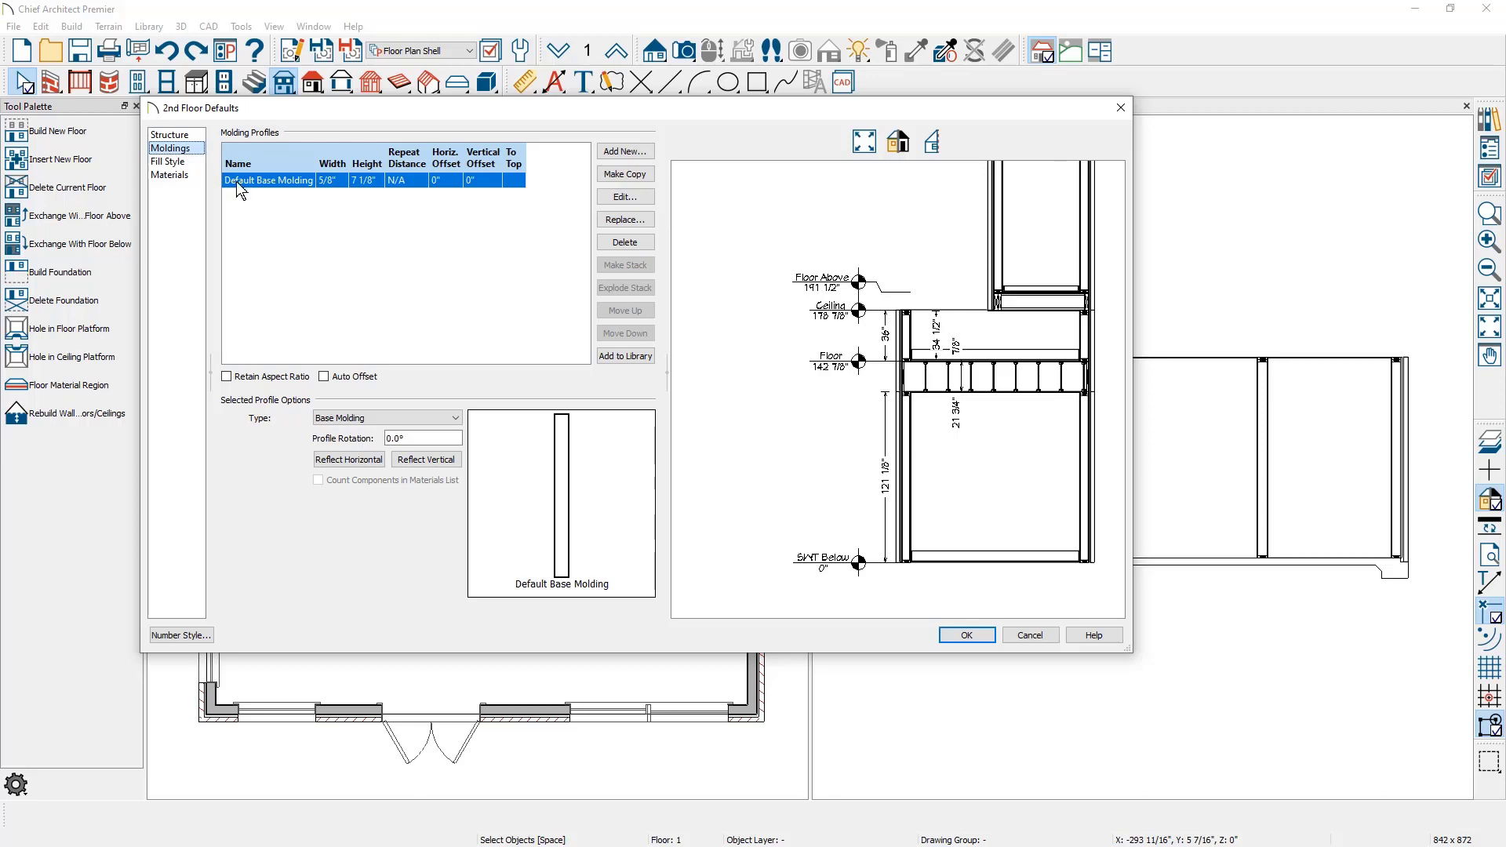
left_click(615, 244)
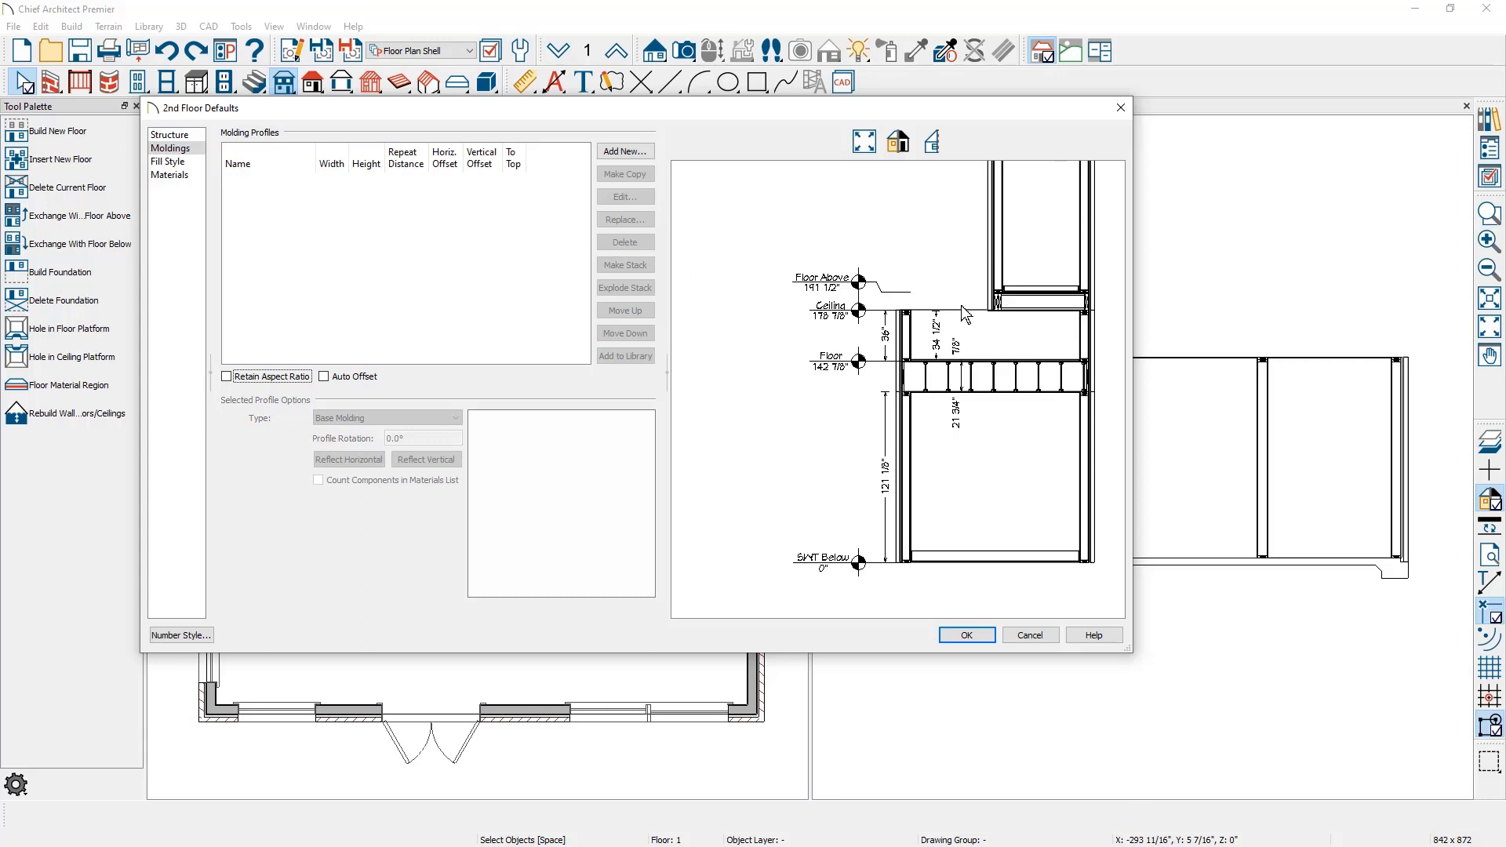
left_click(168, 135)
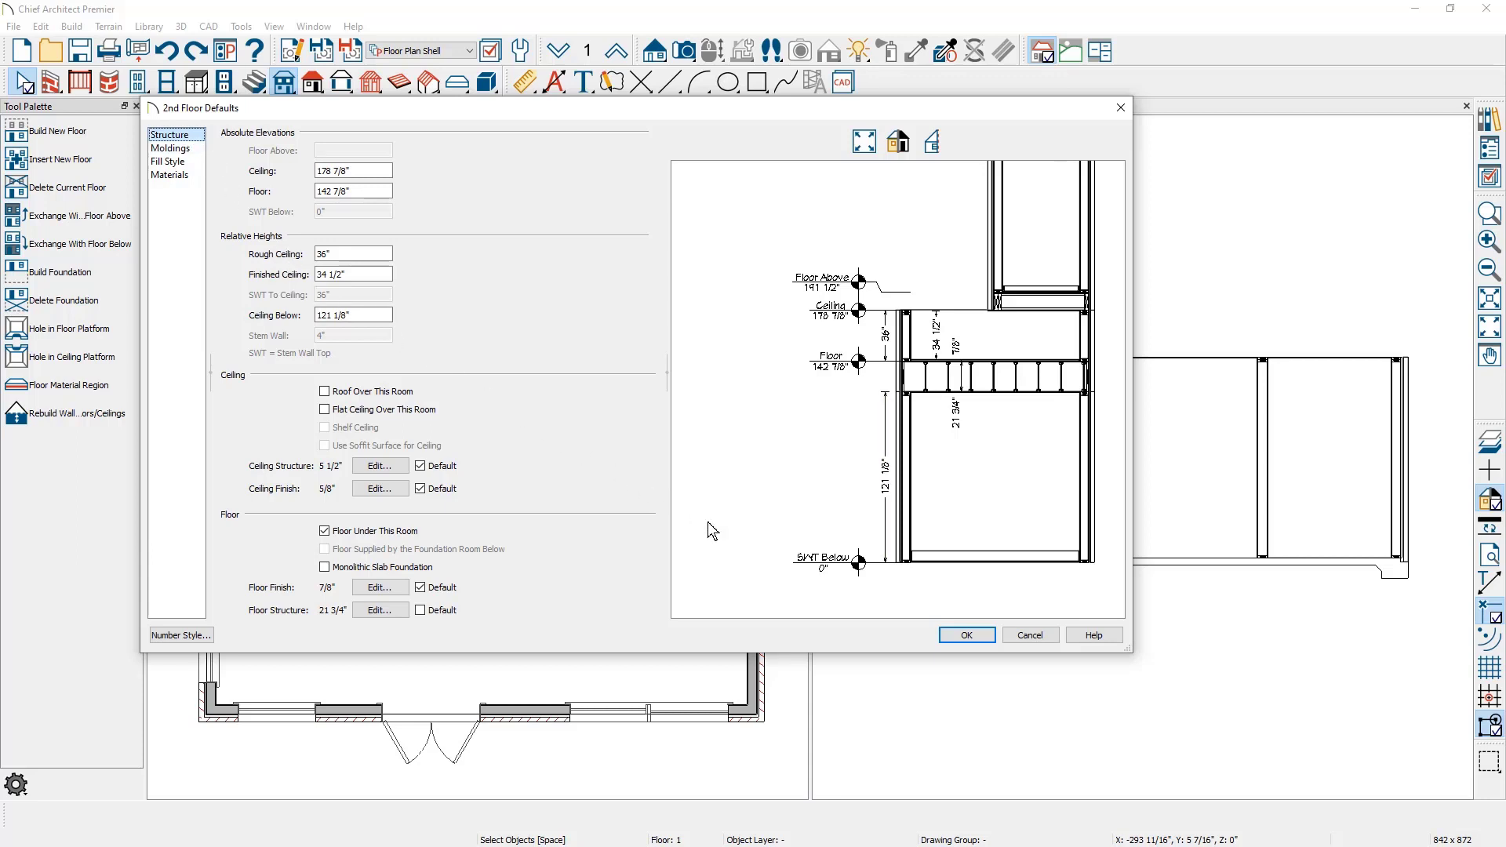
left_click(967, 634)
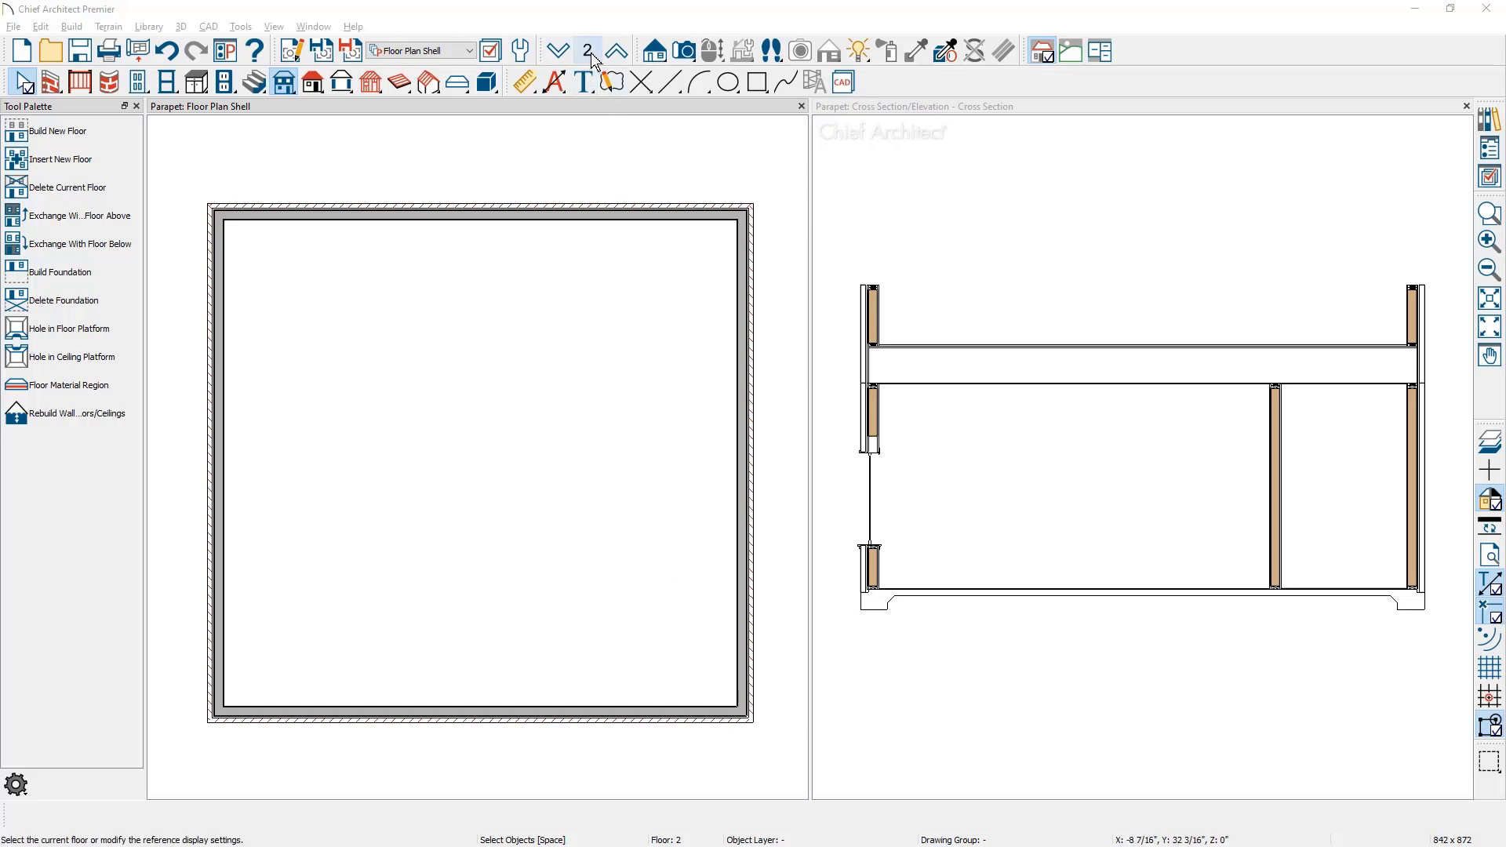
- Magnify the right-hand parapet in the cross section, select all four second-floor exterior walls in plan, and hide temporary dimensions
left_click(940, 110)
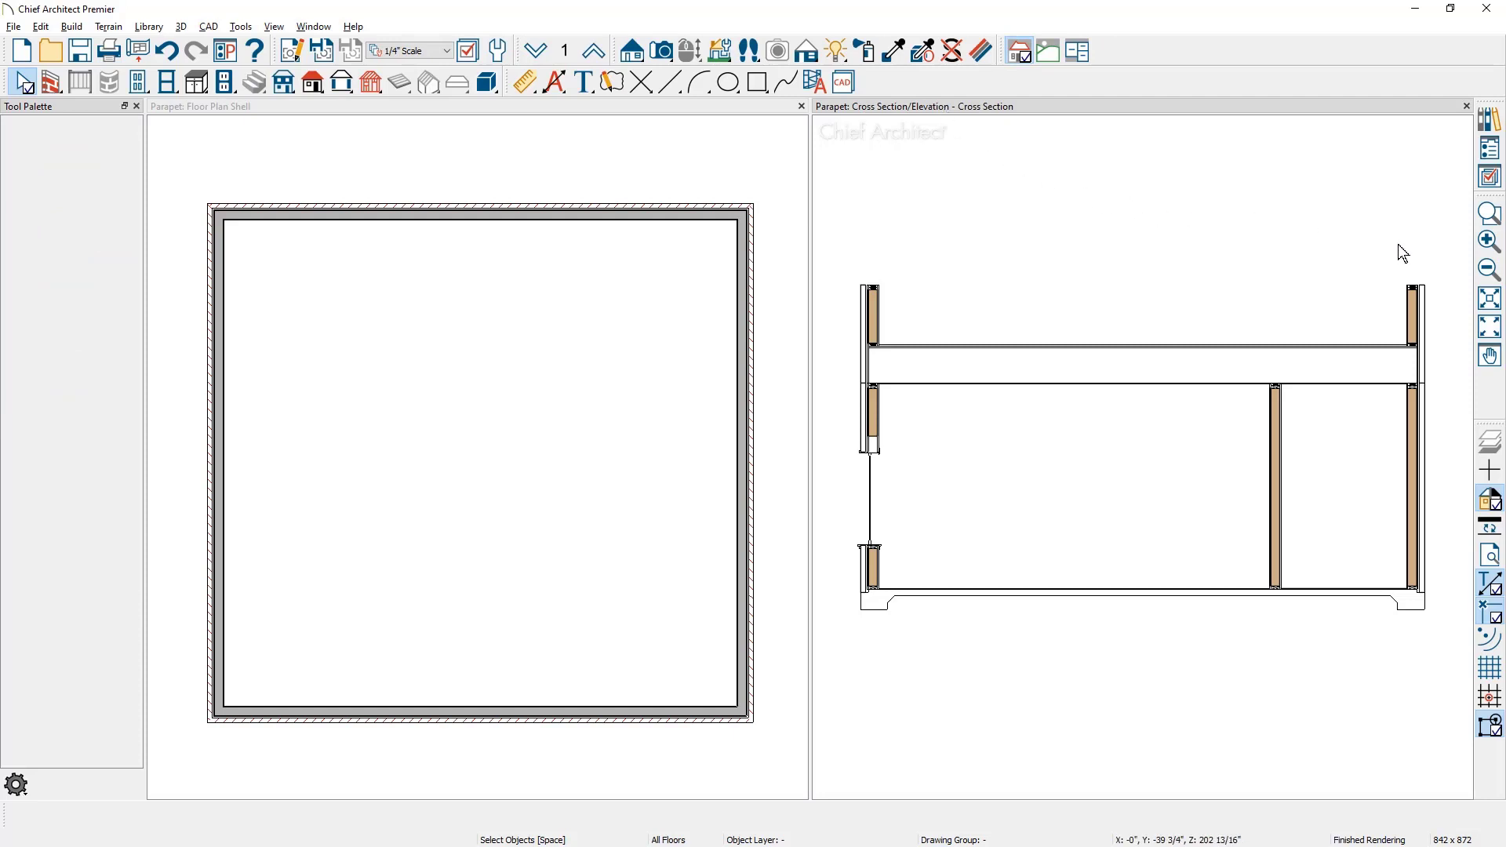
left_click(1492, 226)
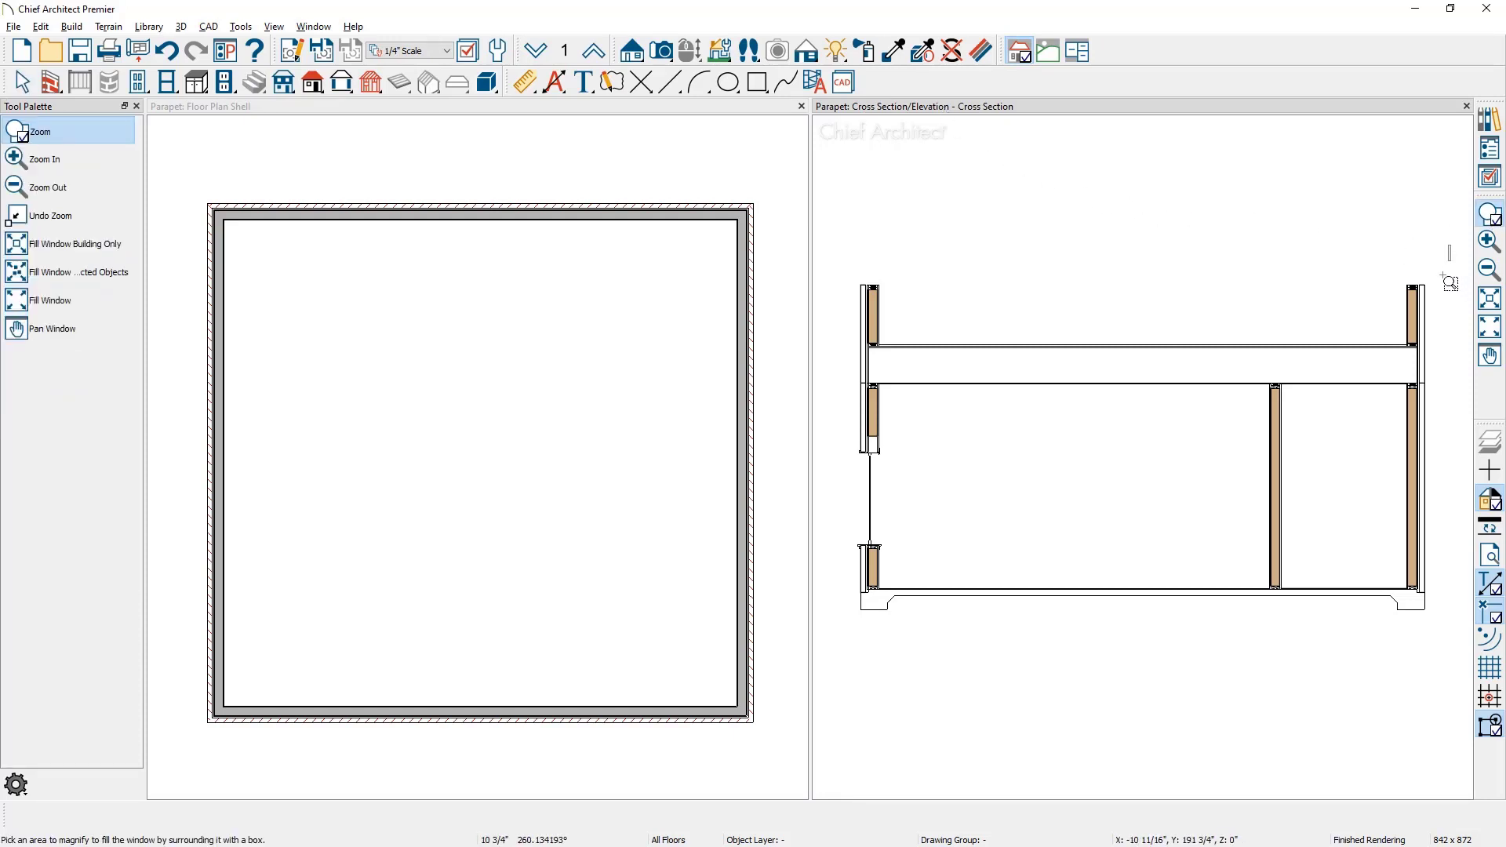
left_click_drag(1452, 246, 1382, 380)
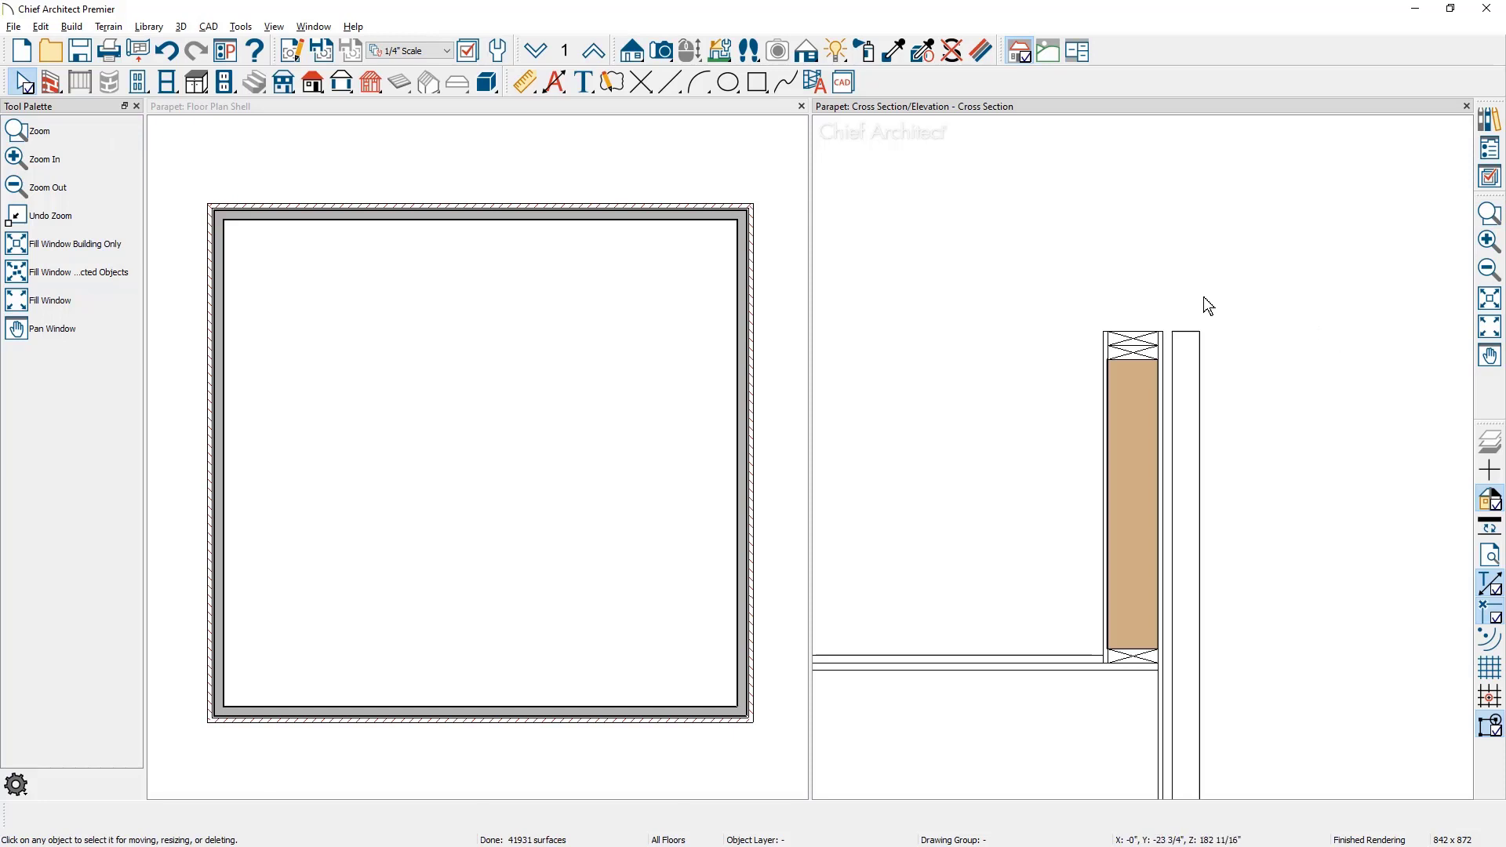
left_click(635, 108)
left_click_drag(318, 361, 774, 767)
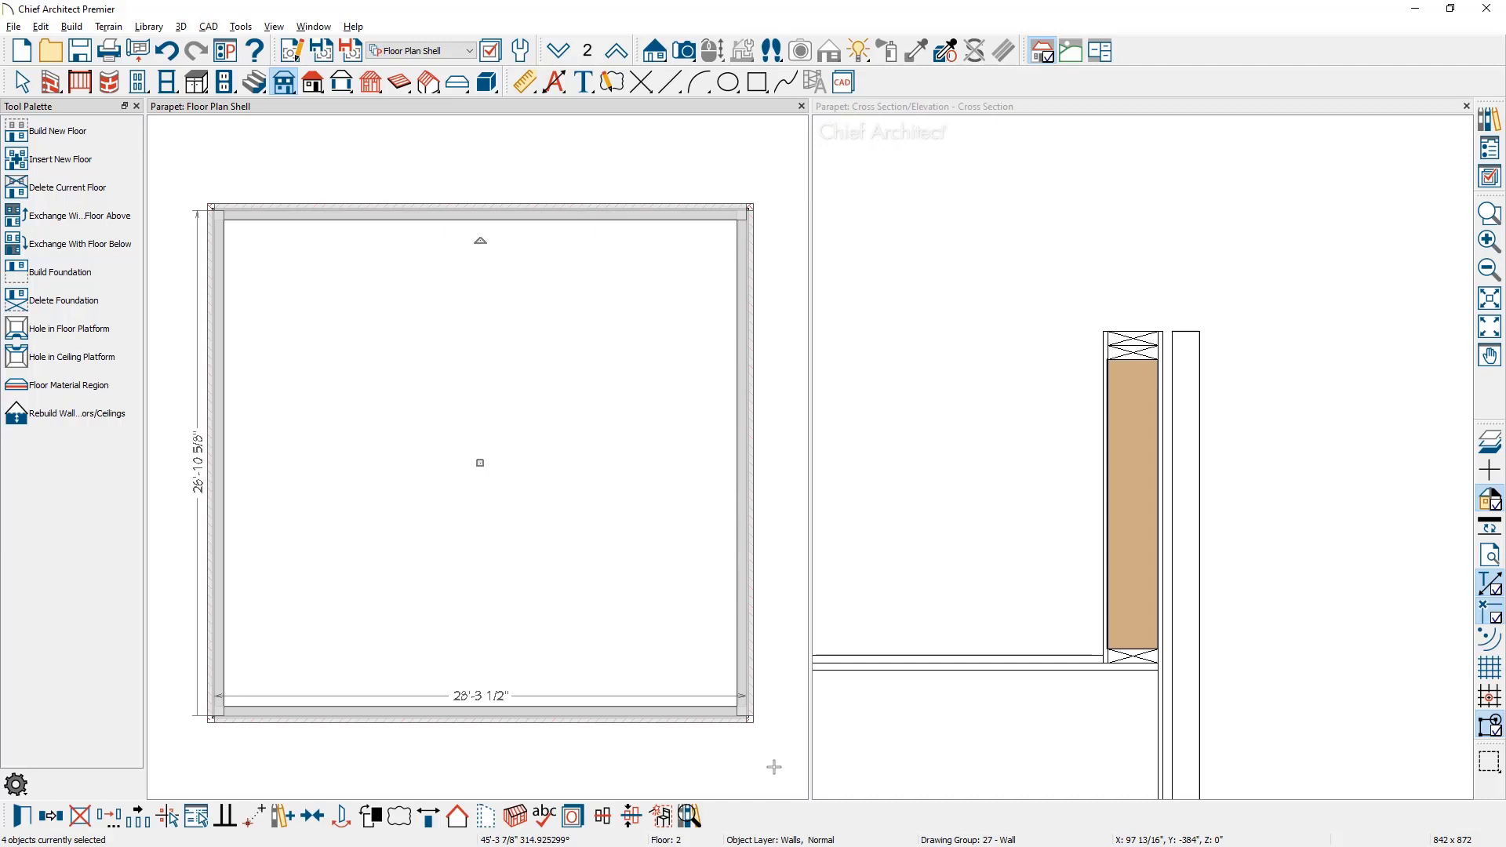
key("t")
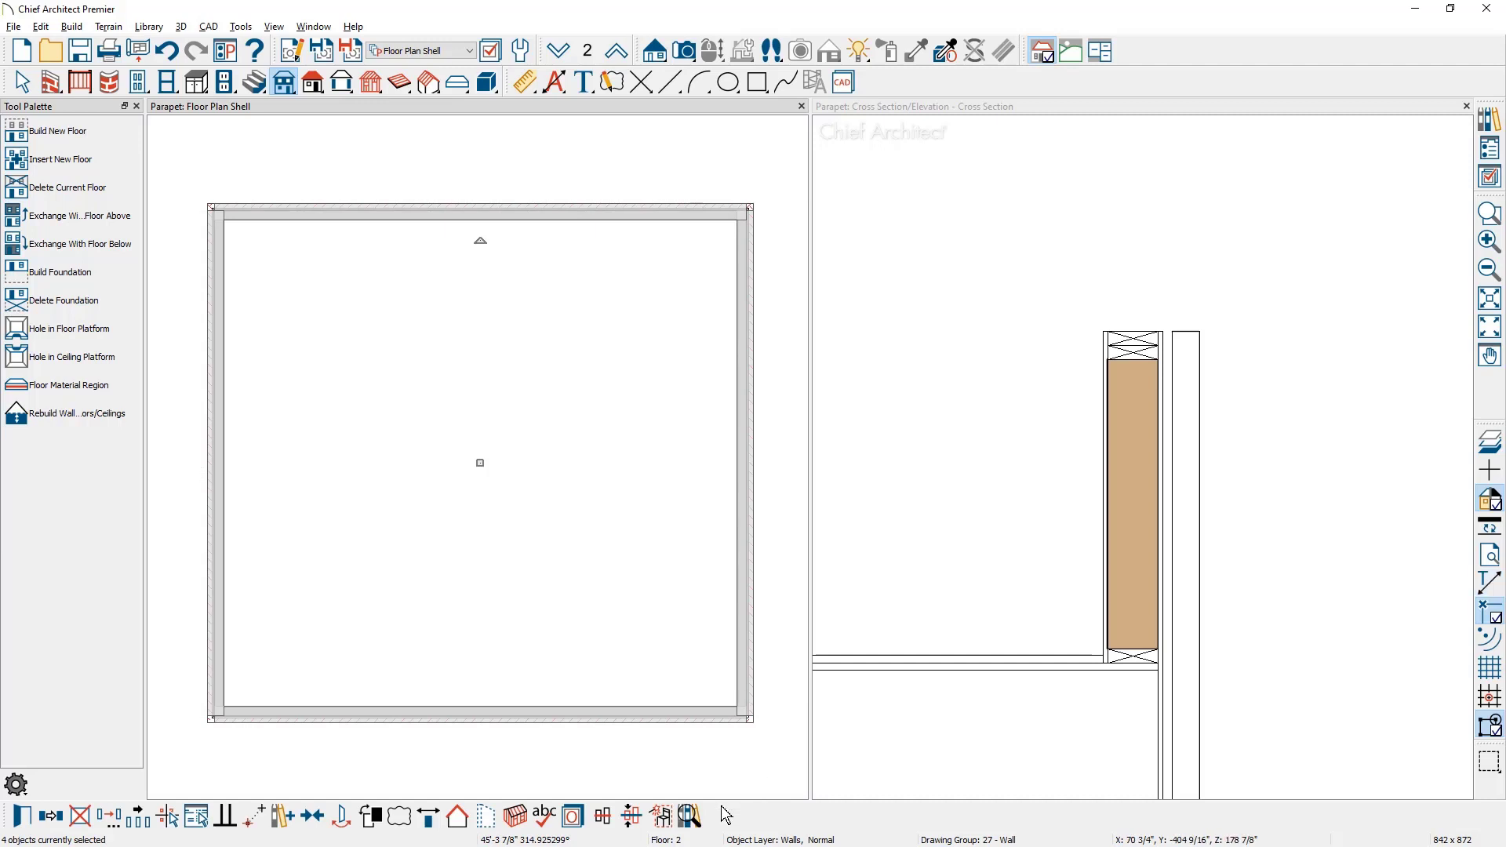
- Open the selected walls' specification and check the total thickness in the Brick-6 wall type definition
left_click(23, 818)
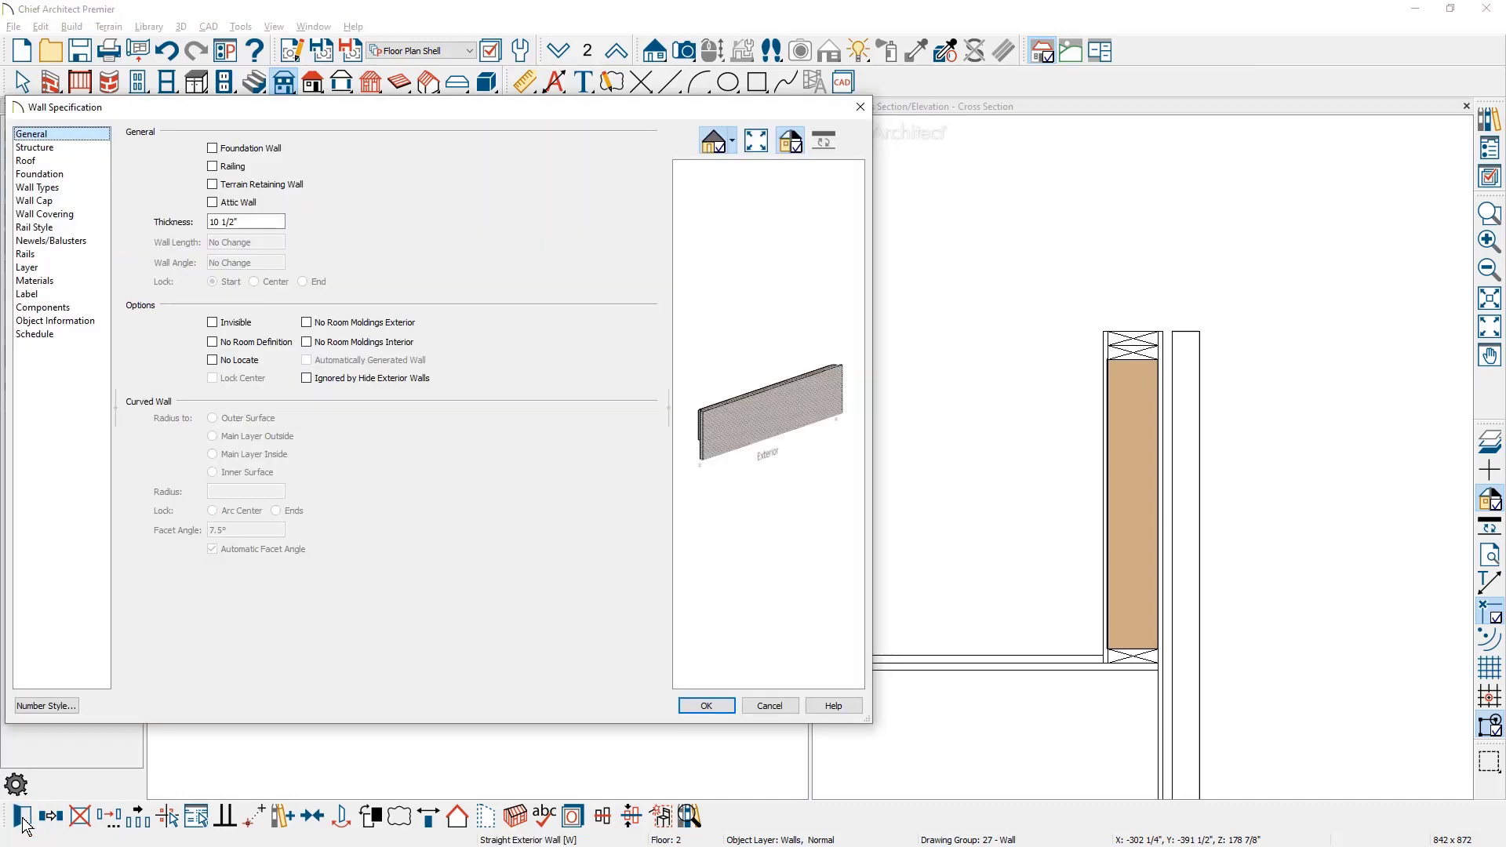
left_click(47, 187)
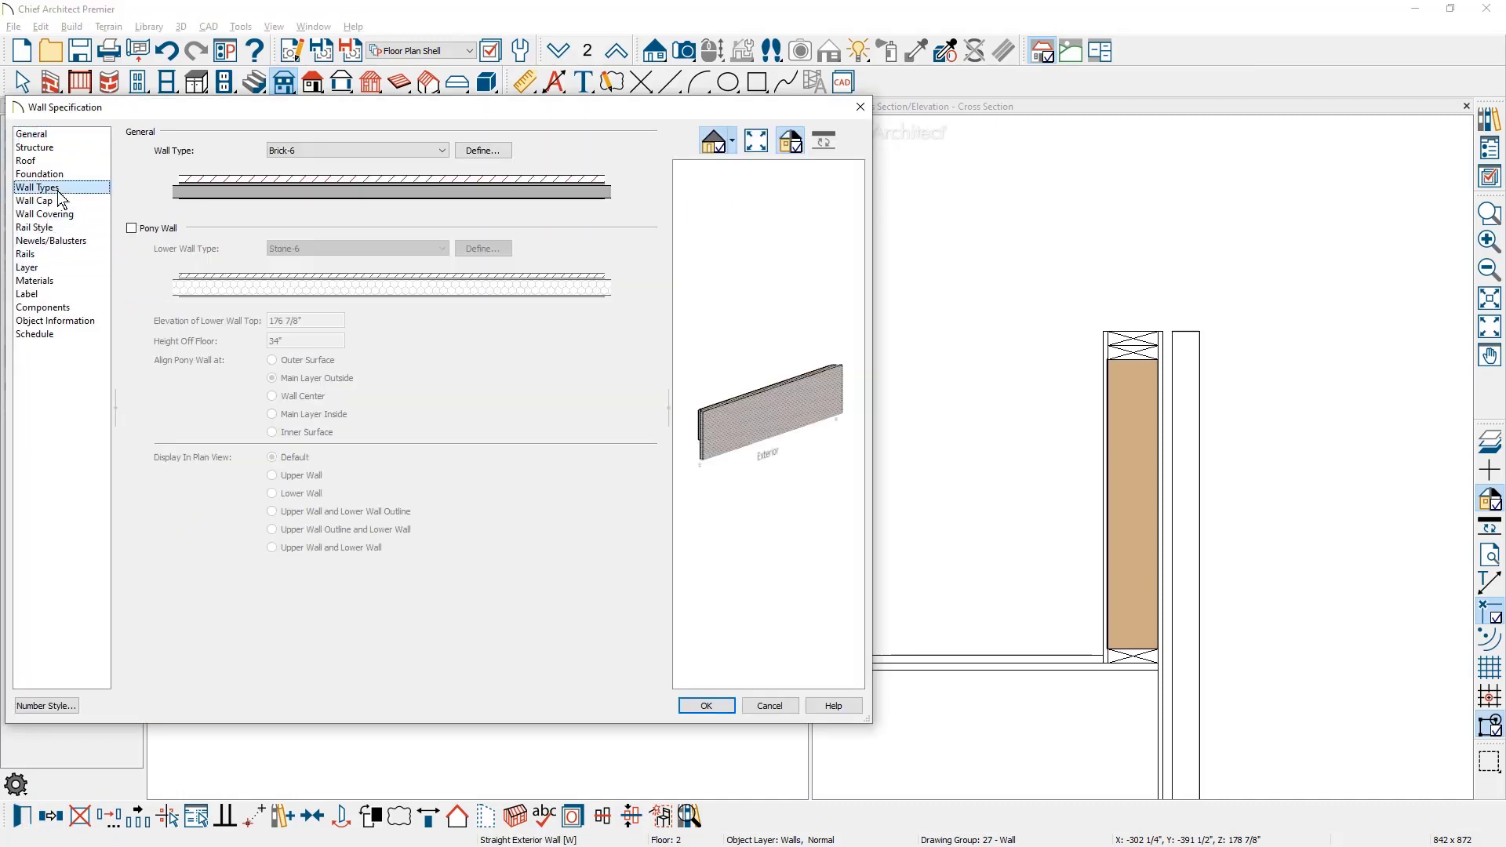
left_click(476, 152)
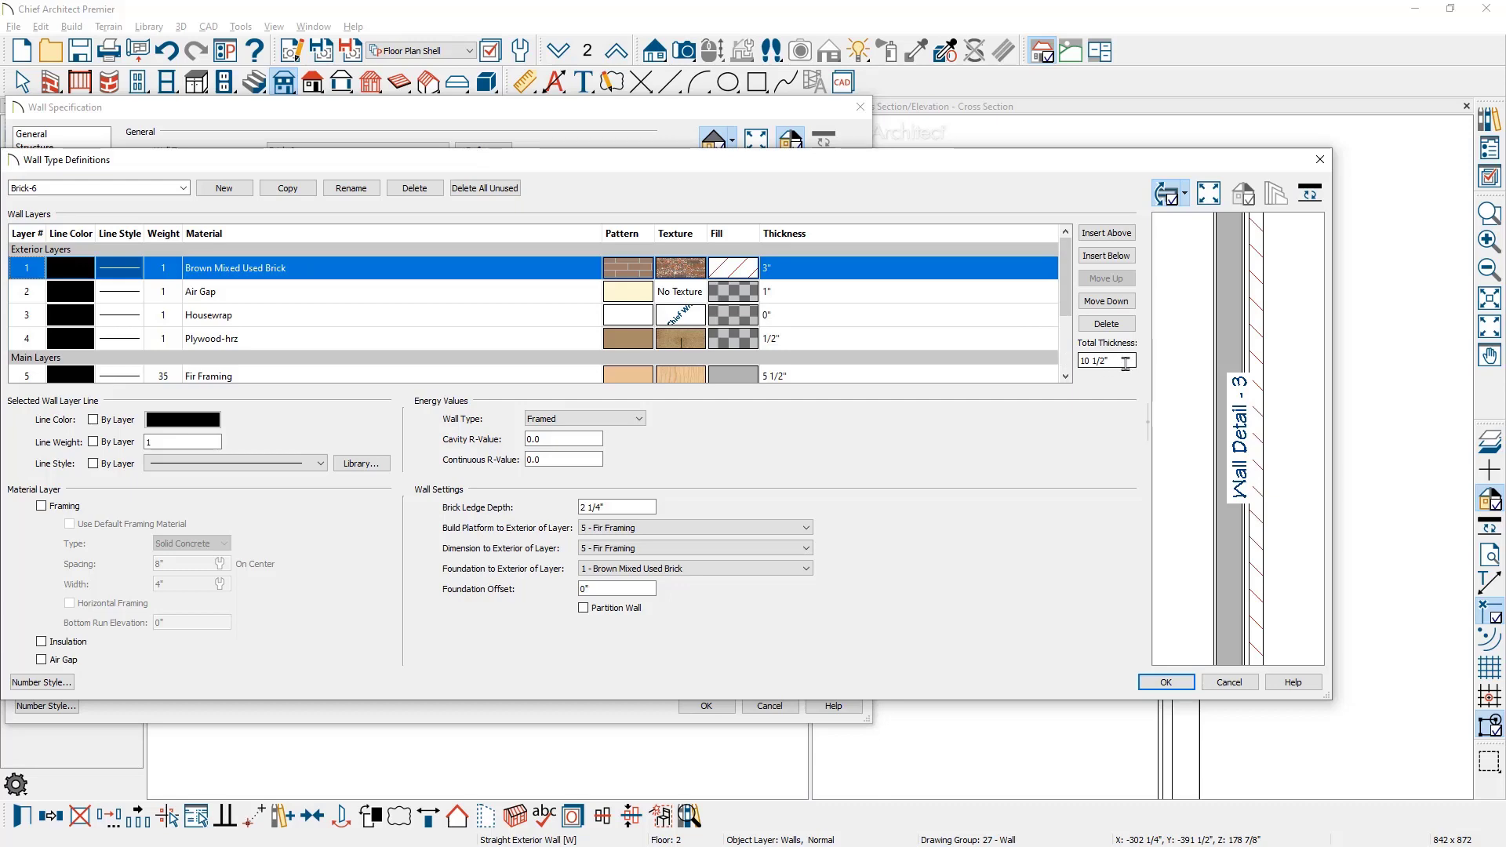
left_click(1320, 160)
- Add the Sill 06 profile from the core catalog's Sills and Caps moldings as the walls' cap
left_click(84, 201)
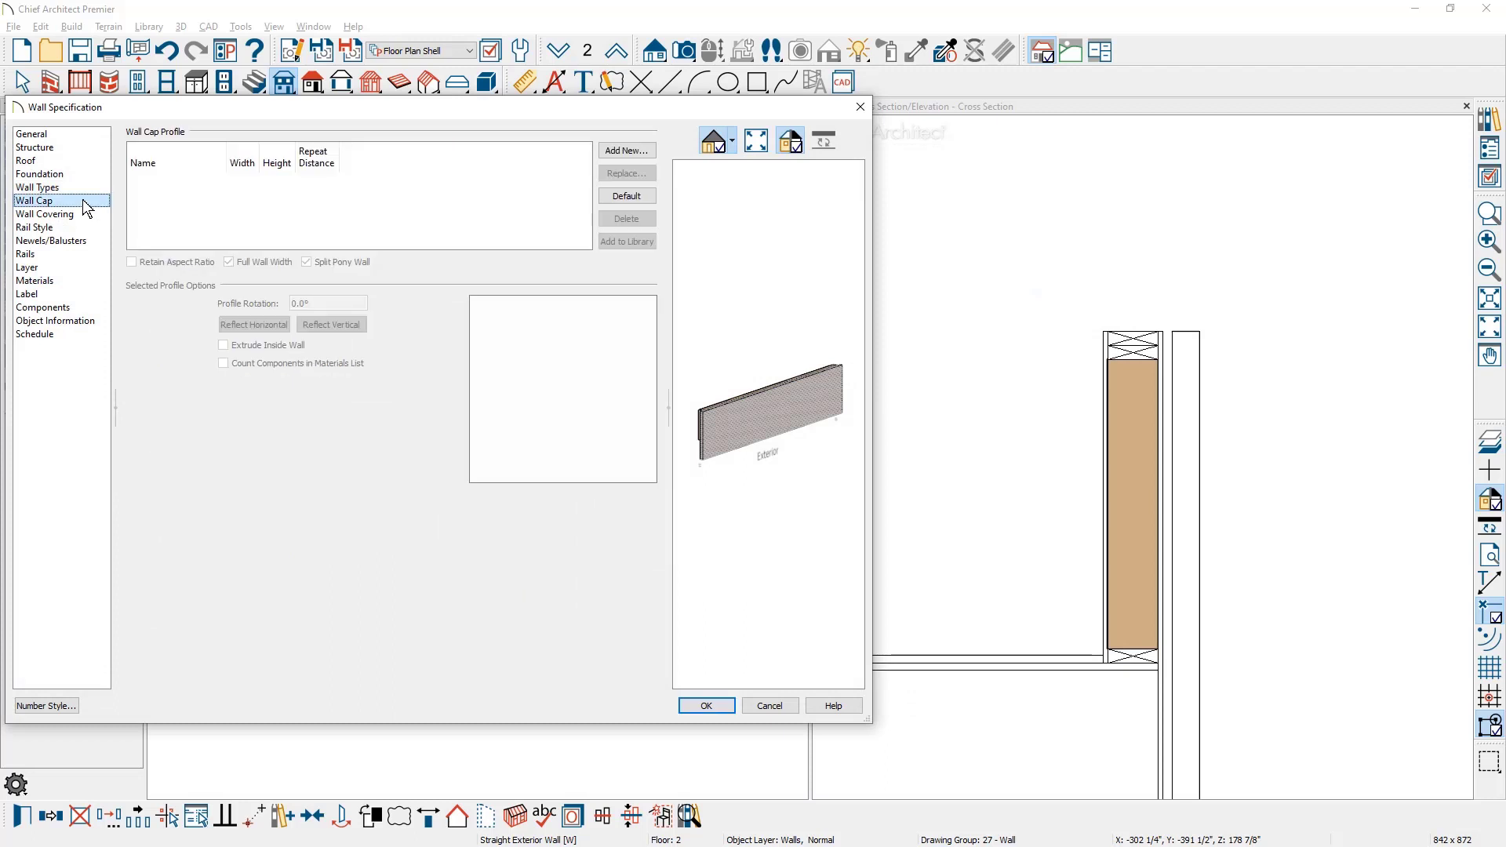
left_click(650, 158)
left_click(610, 250)
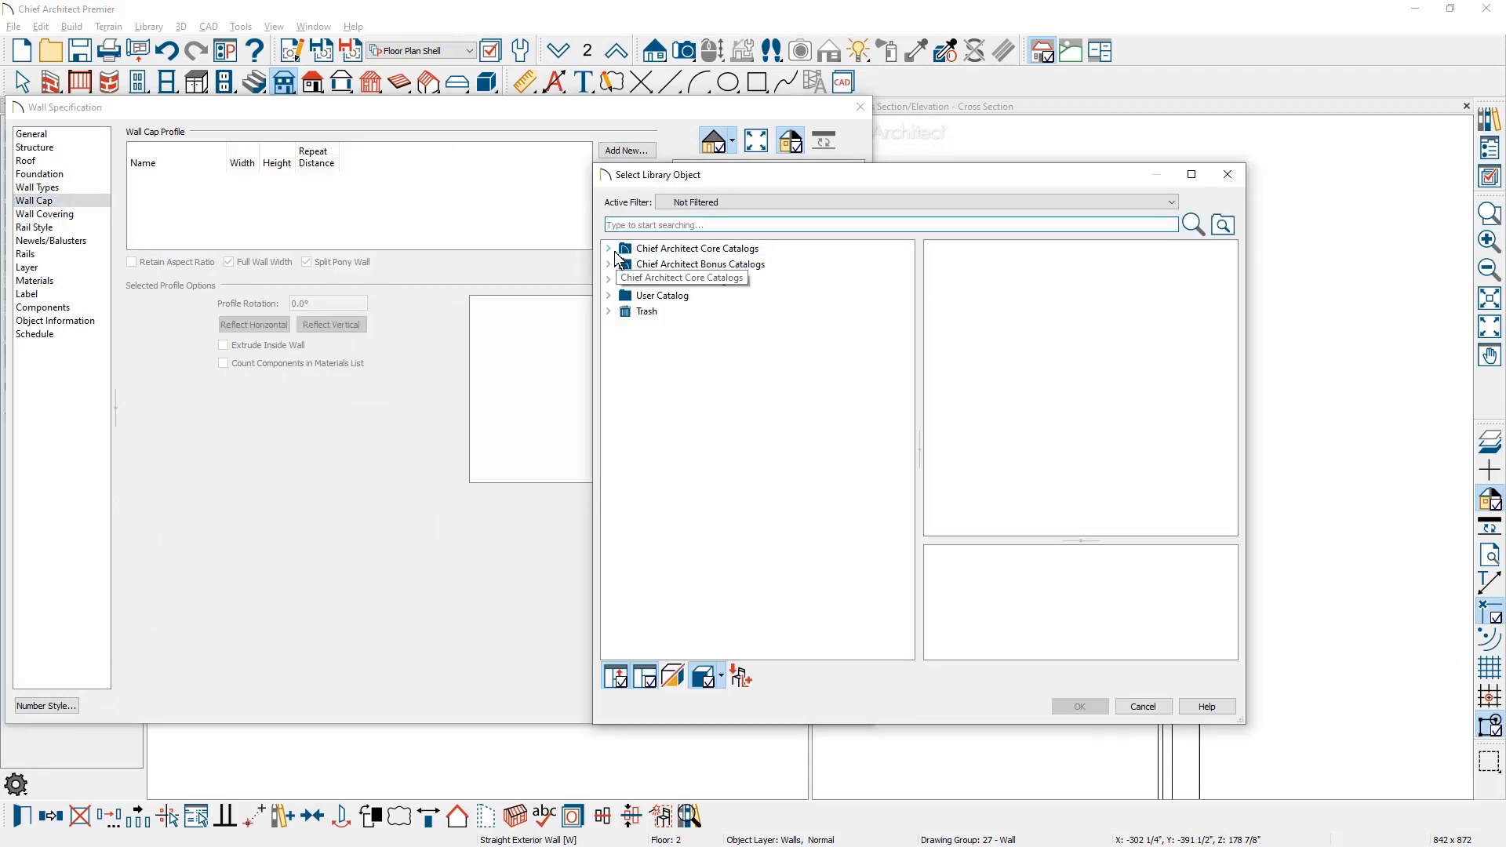
left_click(625, 265)
left_click(640, 280)
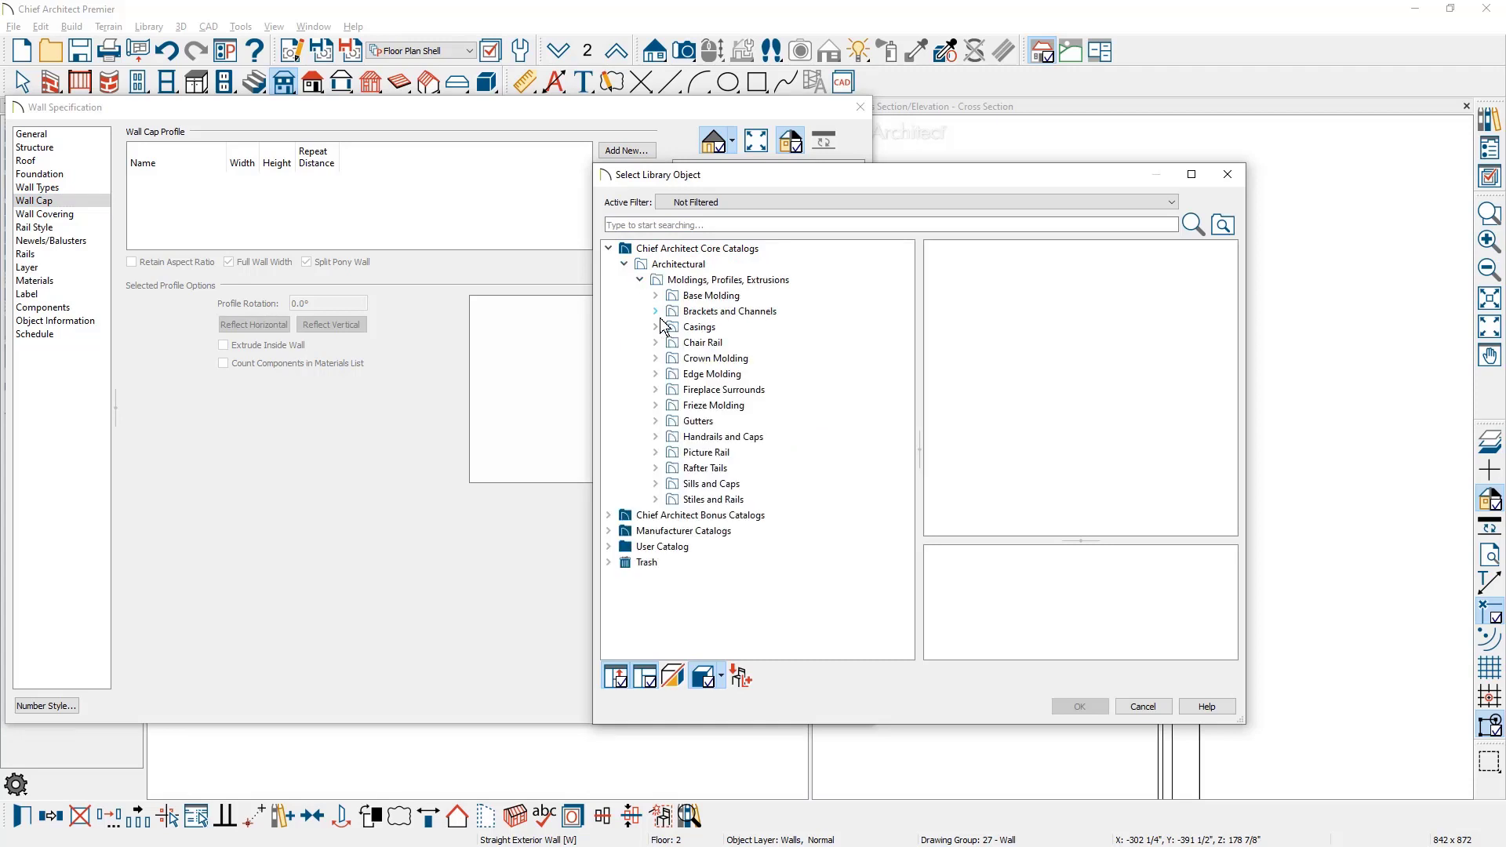
left_click(742, 491)
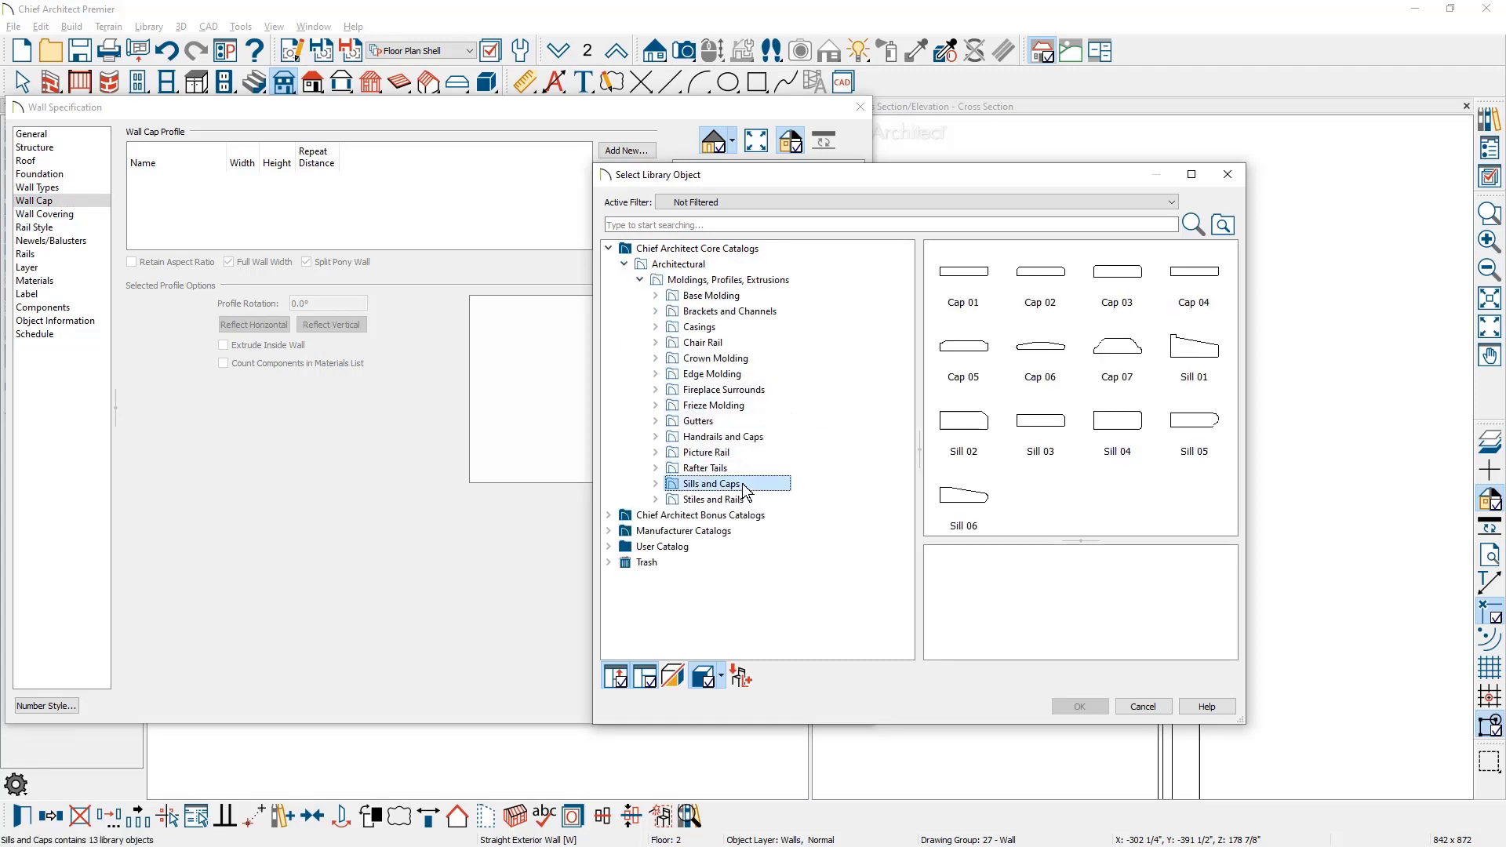
left_click(951, 498)
left_click(1062, 703)
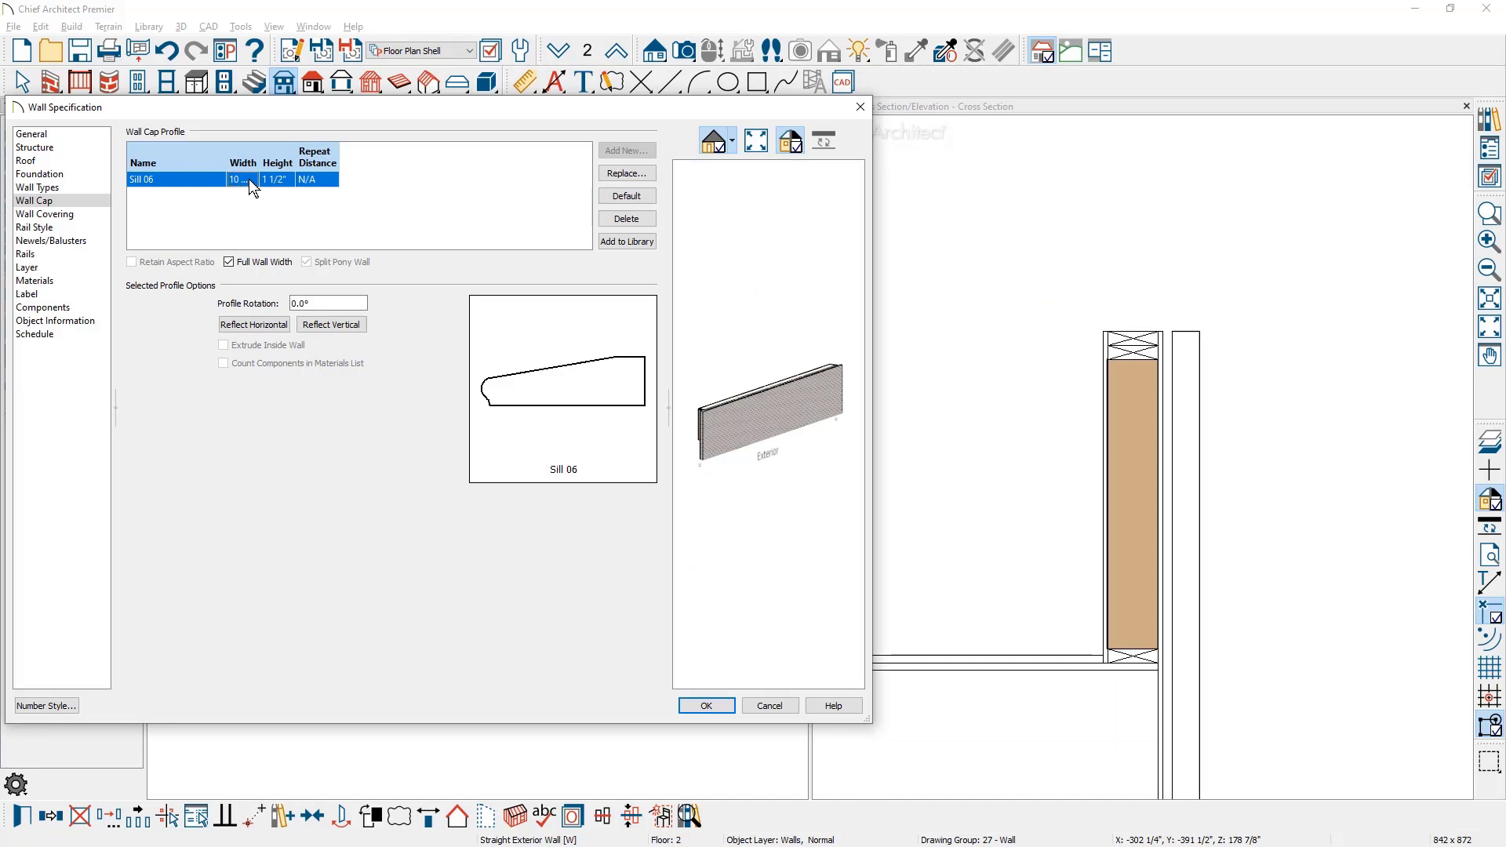
- Turn off Full Wall Width for the wall cap, set it to 12" wide and 4" high, and apply it
left_click(257, 262)
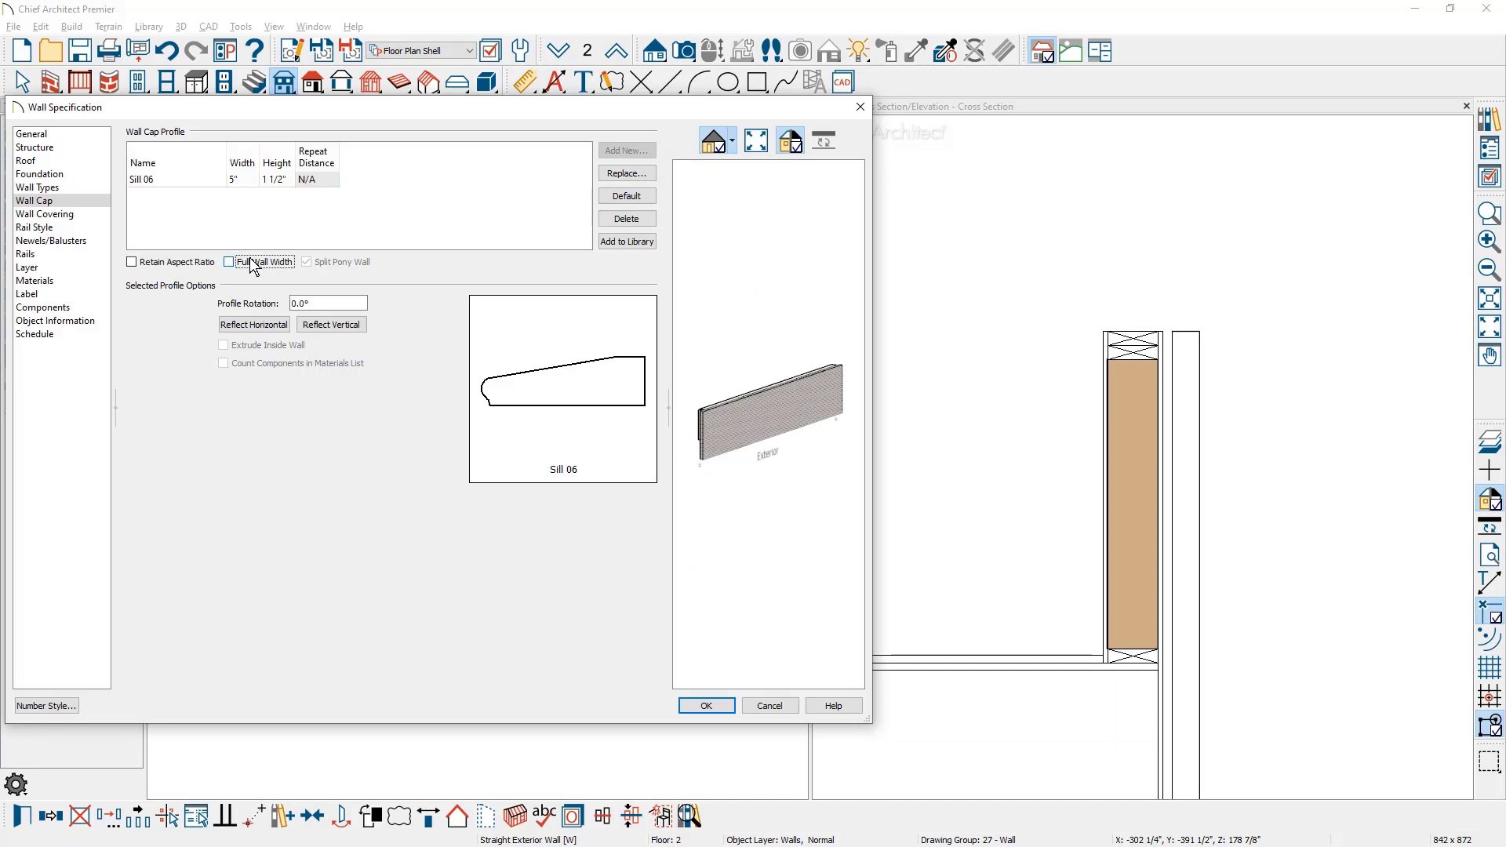
left_click(248, 181)
left_click(248, 181)
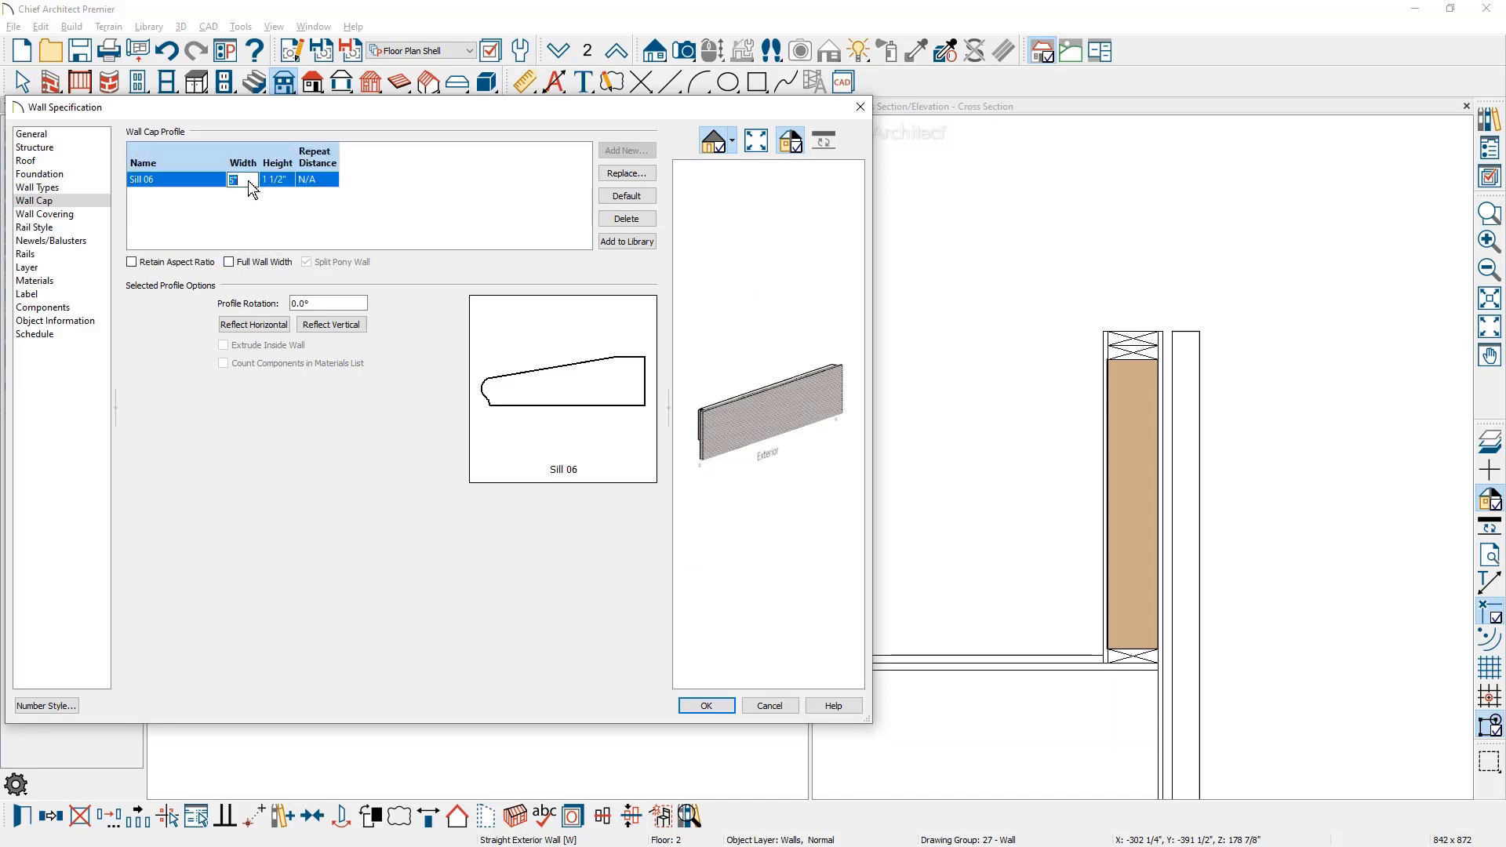
type("12")
left_click(275, 181)
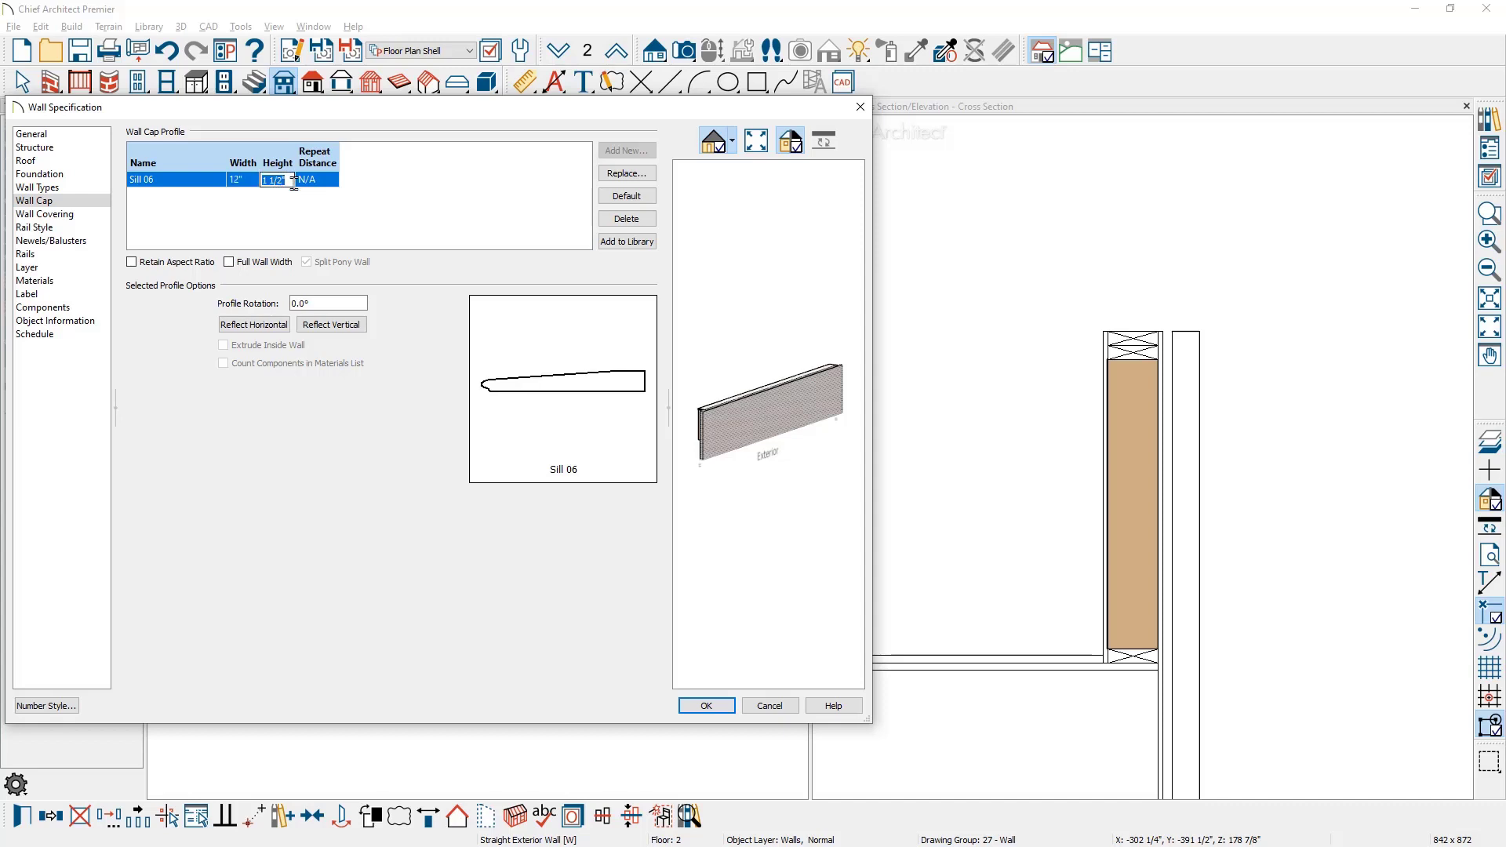
type("4")
key("Return")
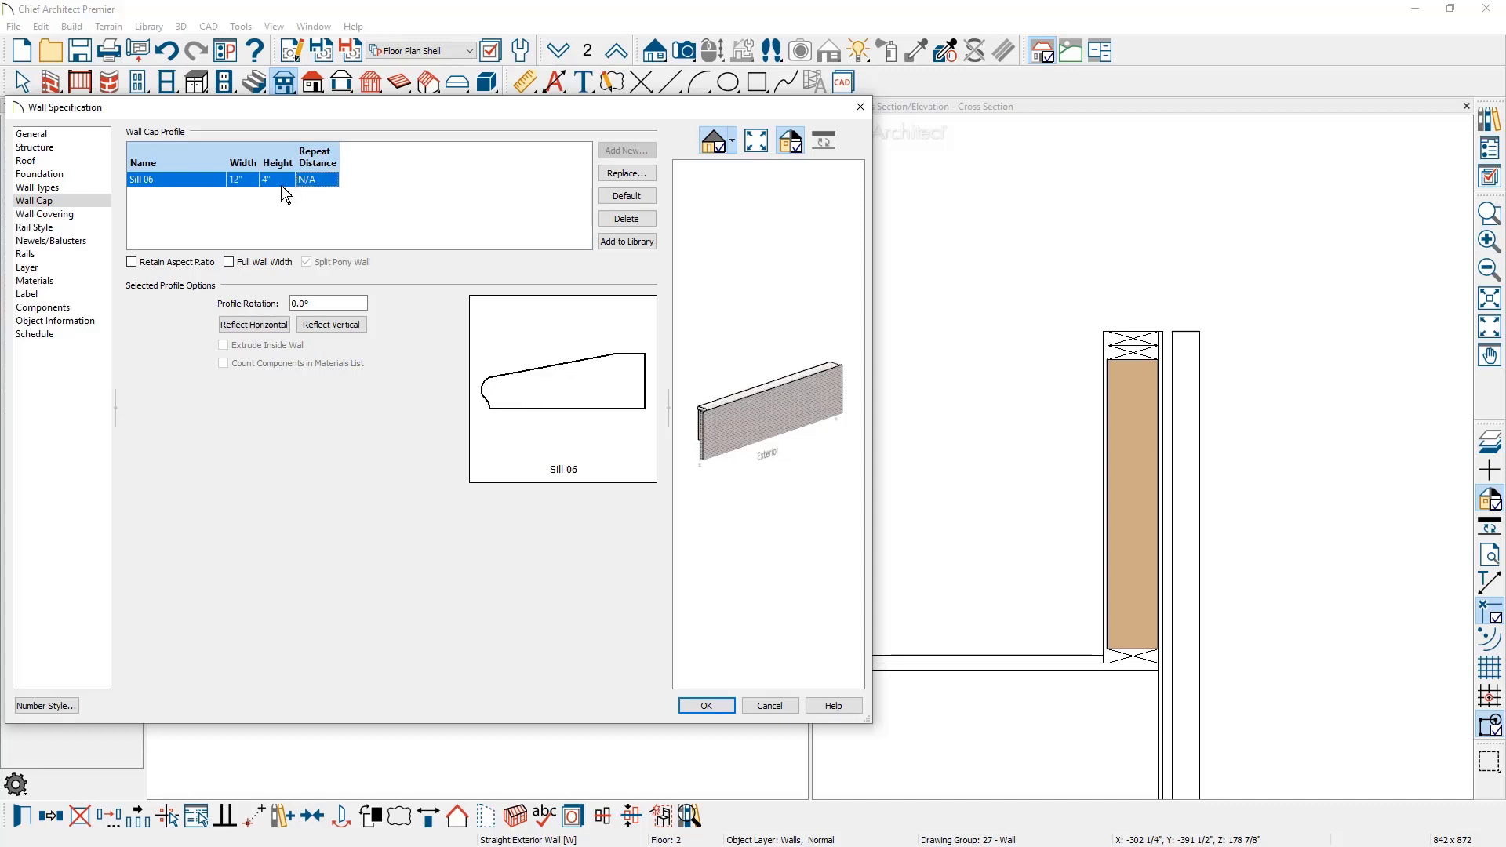
key("Return")
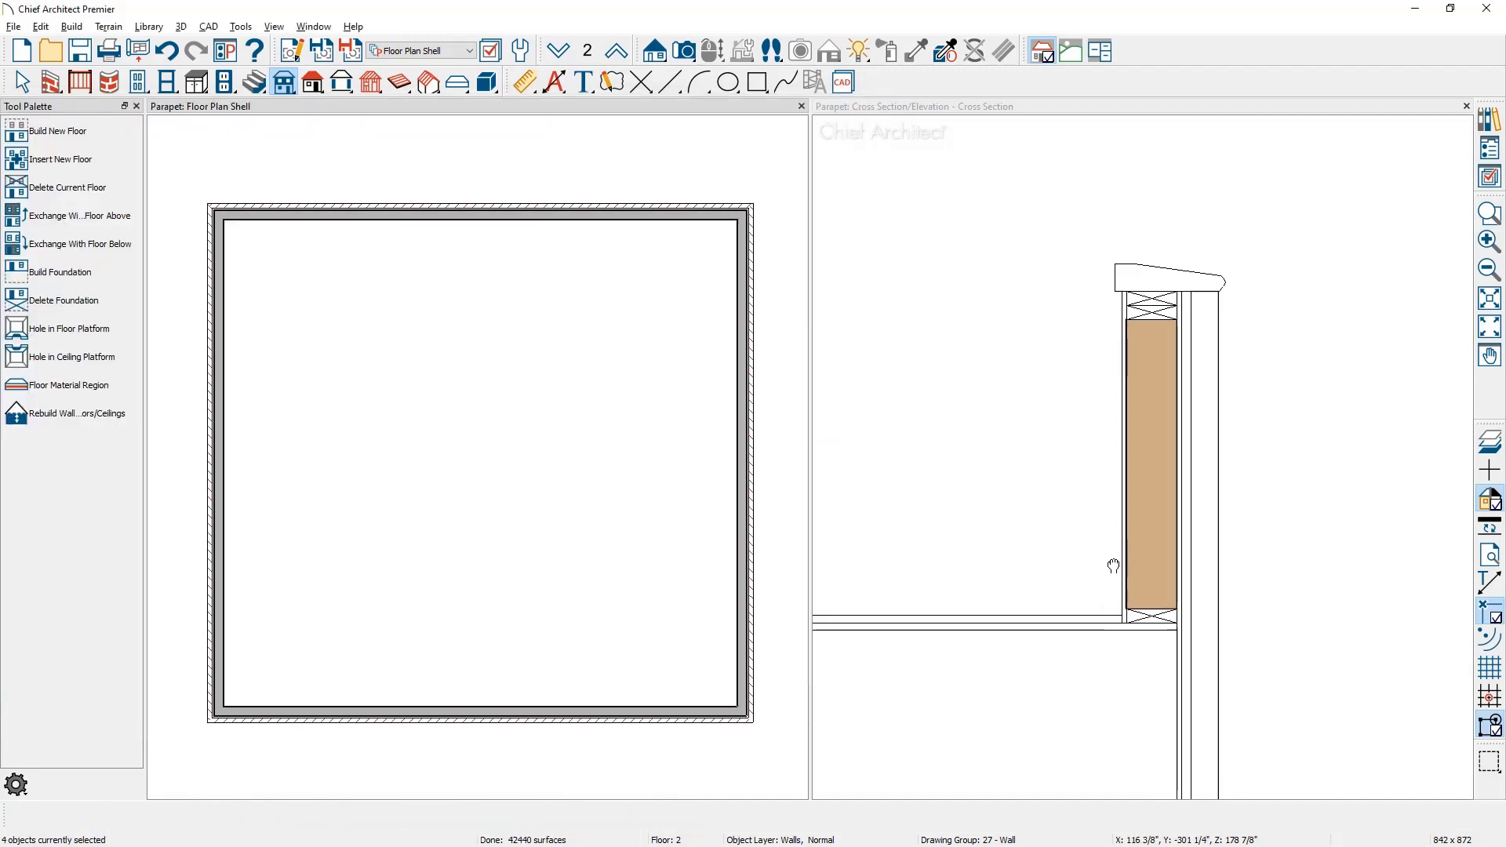
- Change the plan view to Framing Floor and go down to floor 1
middle_click_drag(1121, 565, 1160, 440)
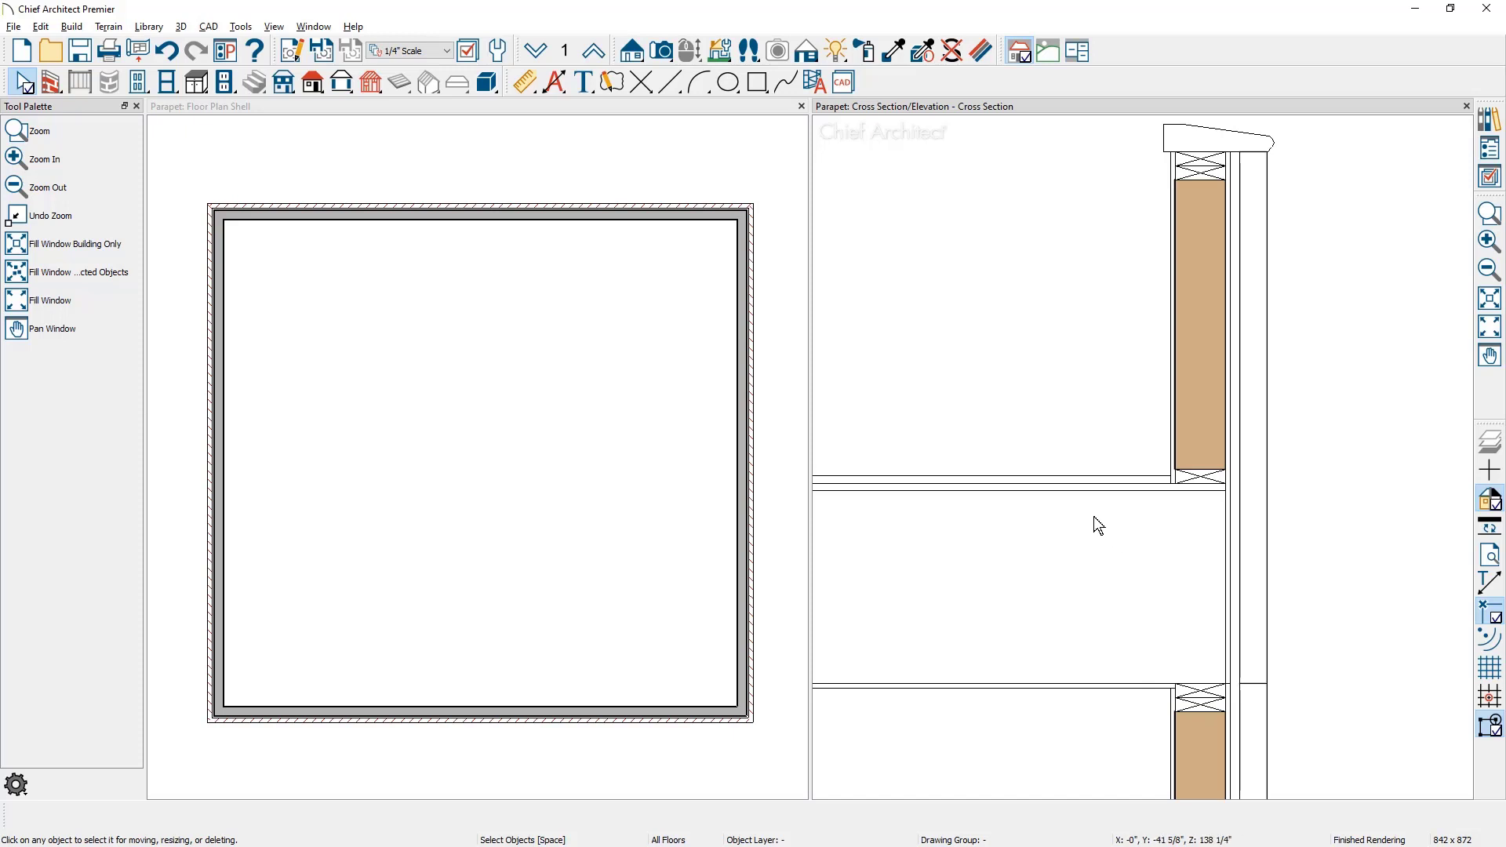
left_click(664, 105)
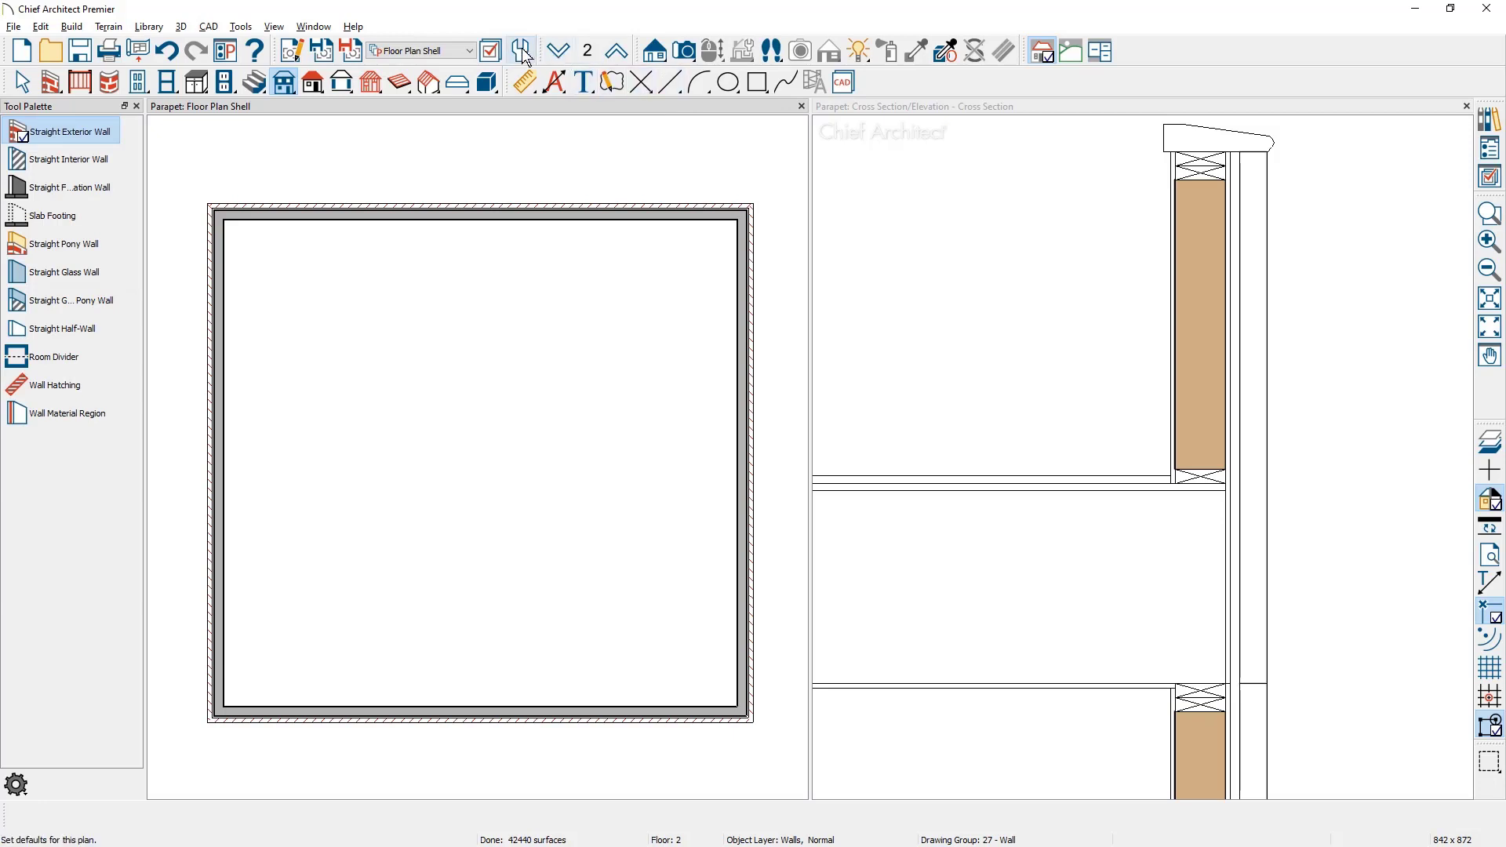
left_click(471, 51)
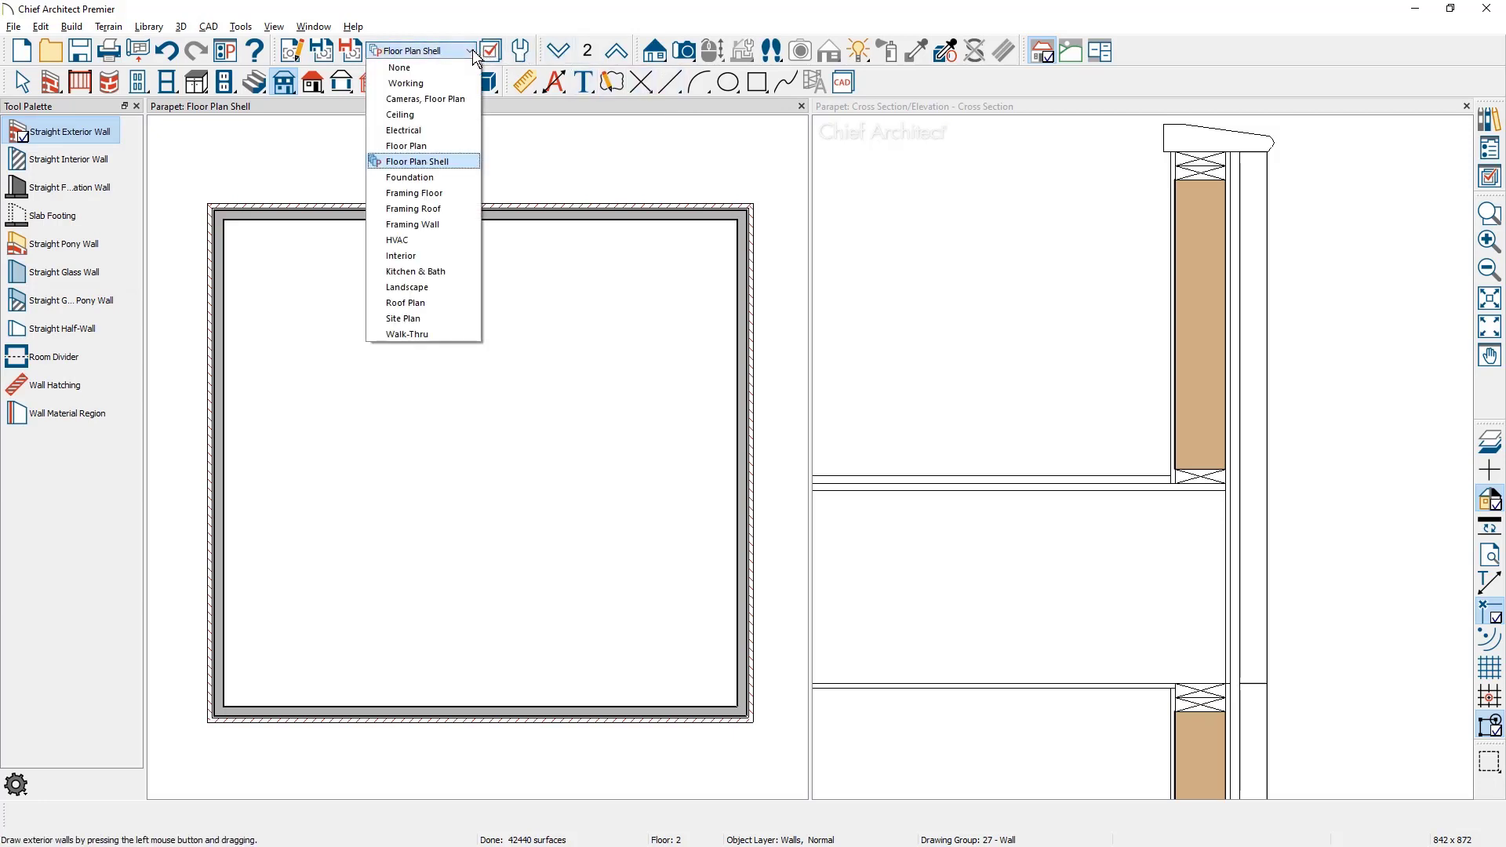
left_click(447, 194)
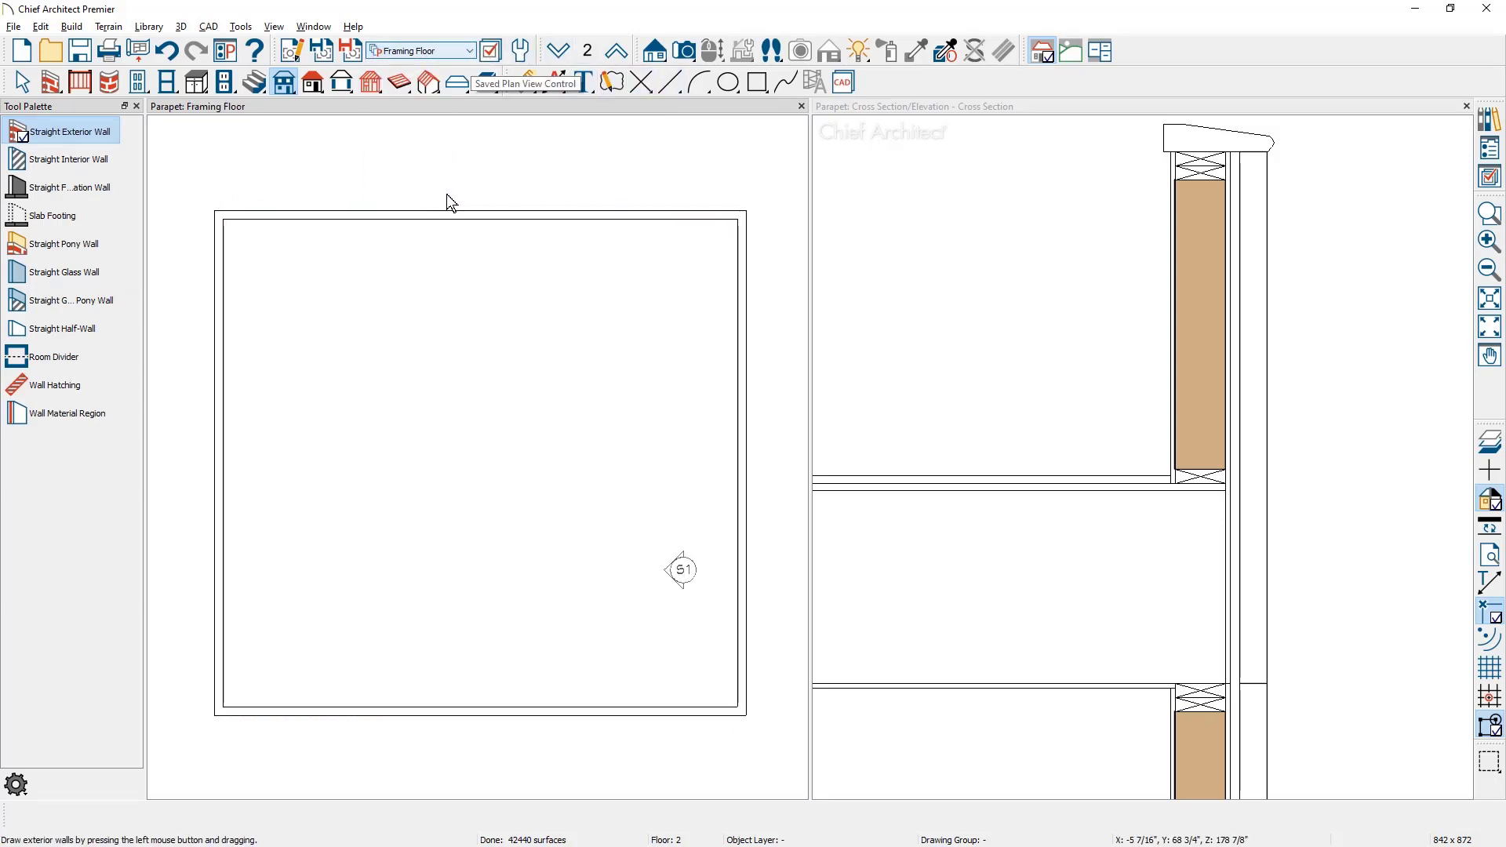
left_click(558, 52)
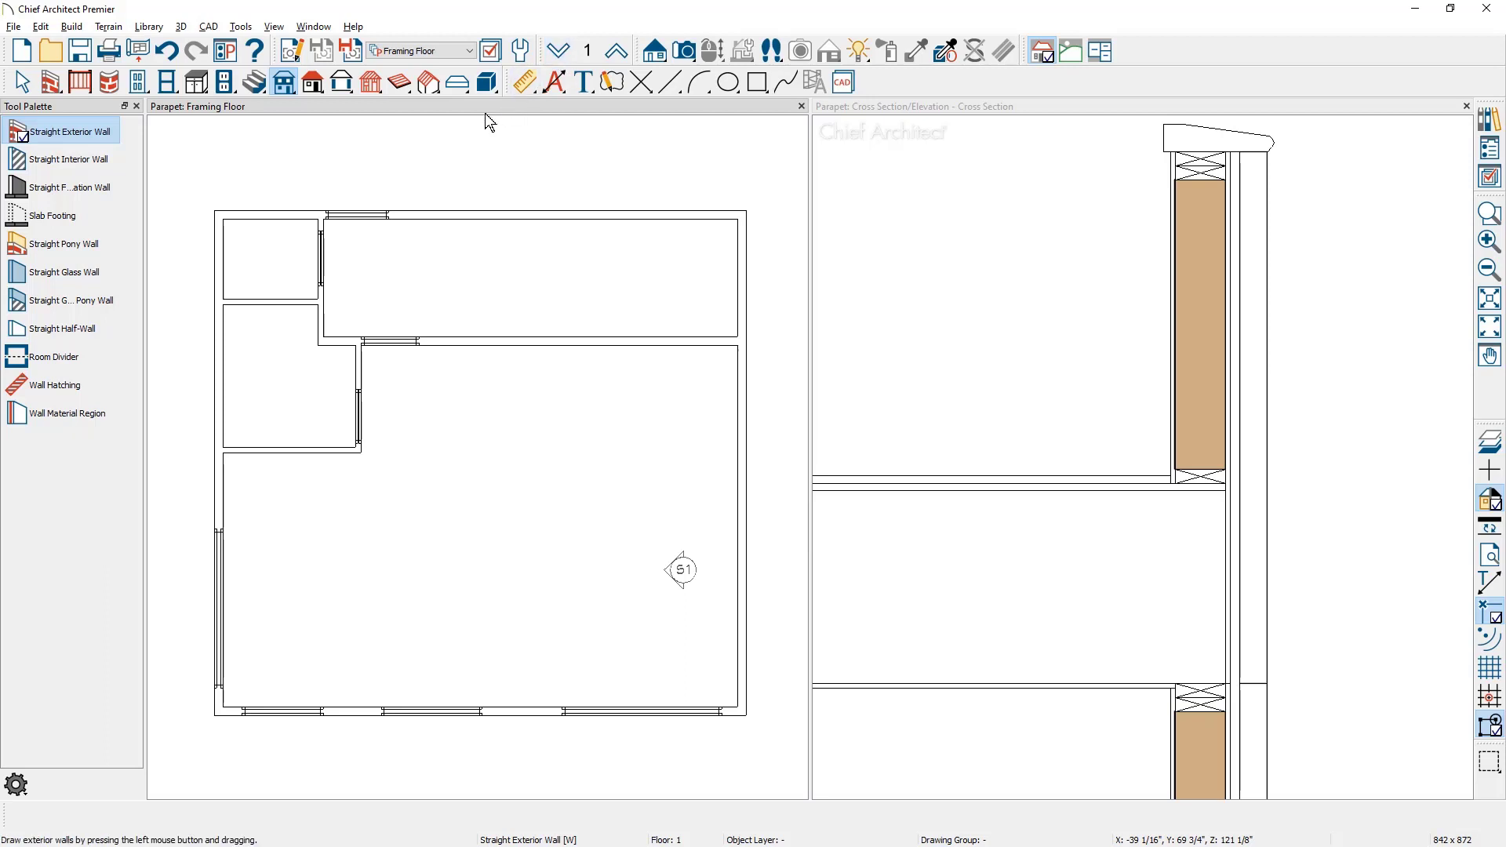
- Draw a floor/ceiling truss between the building's front and back exterior walls, parallel to and just inside the right-hand exterior wall
left_click(403, 83)
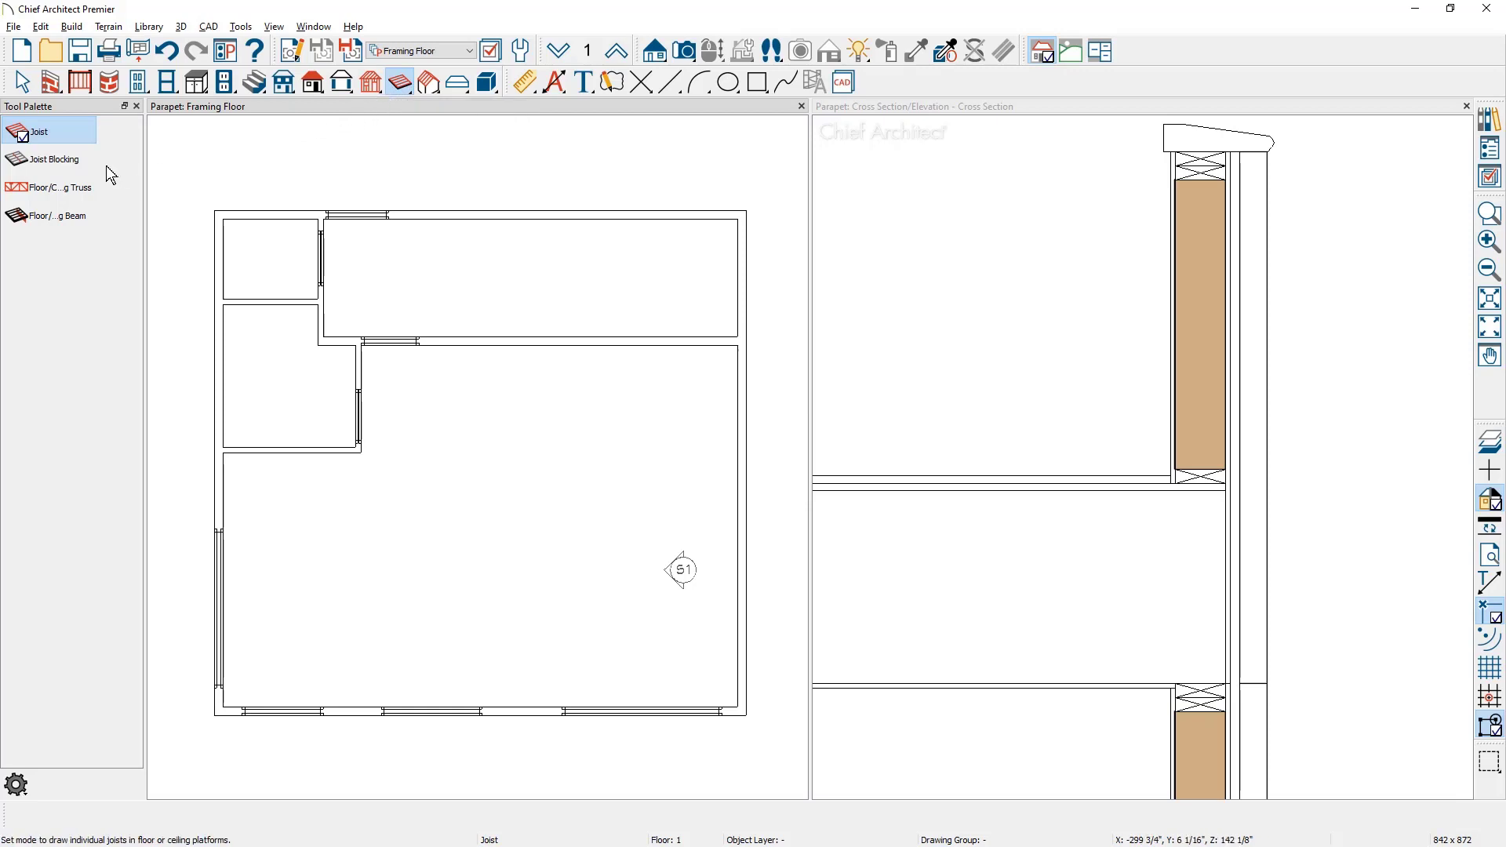
left_click(86, 192)
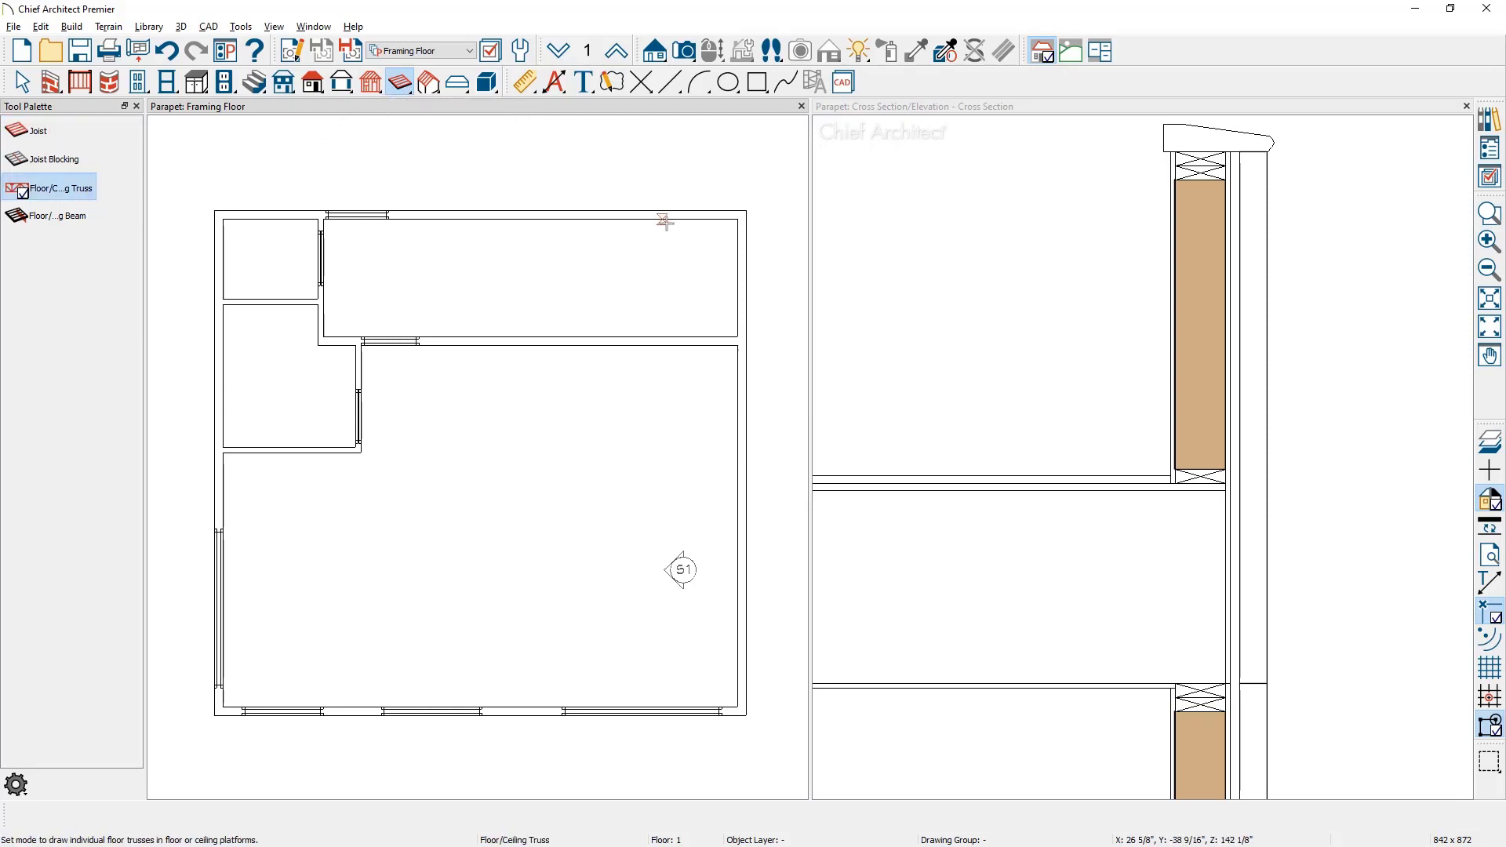
mouse_move(689, 214)
left_mouse_down()
mouse_move(710, 528)
mouse_move(690, 716)
left_mouse_up()
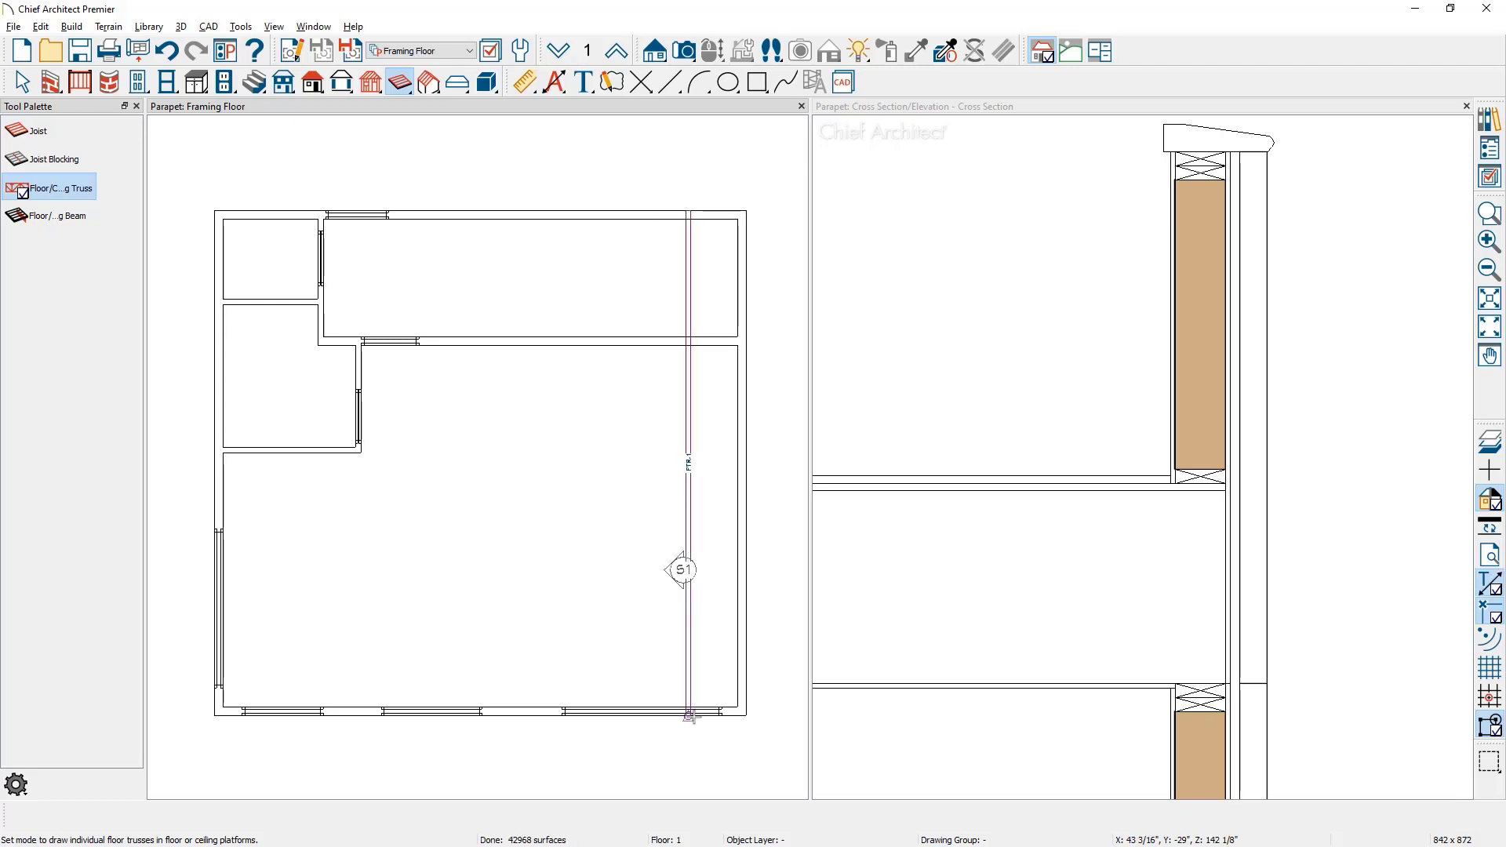
- Set the truss's distance to the outer face of the right-hand exterior wall to 0
key("space")
left_click(689, 439)
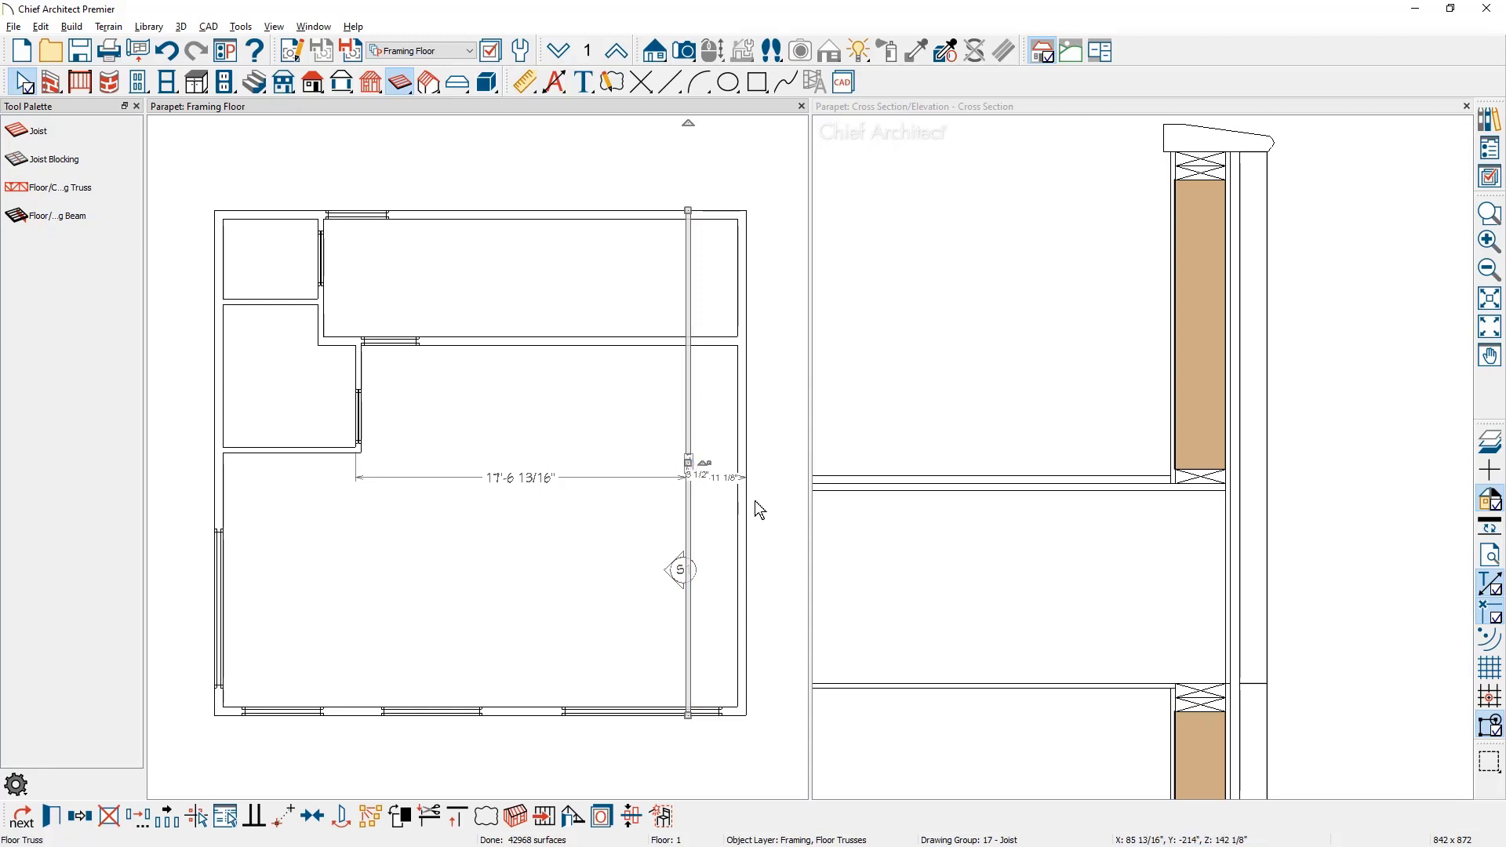
scroll(755, 501, "up", 2)
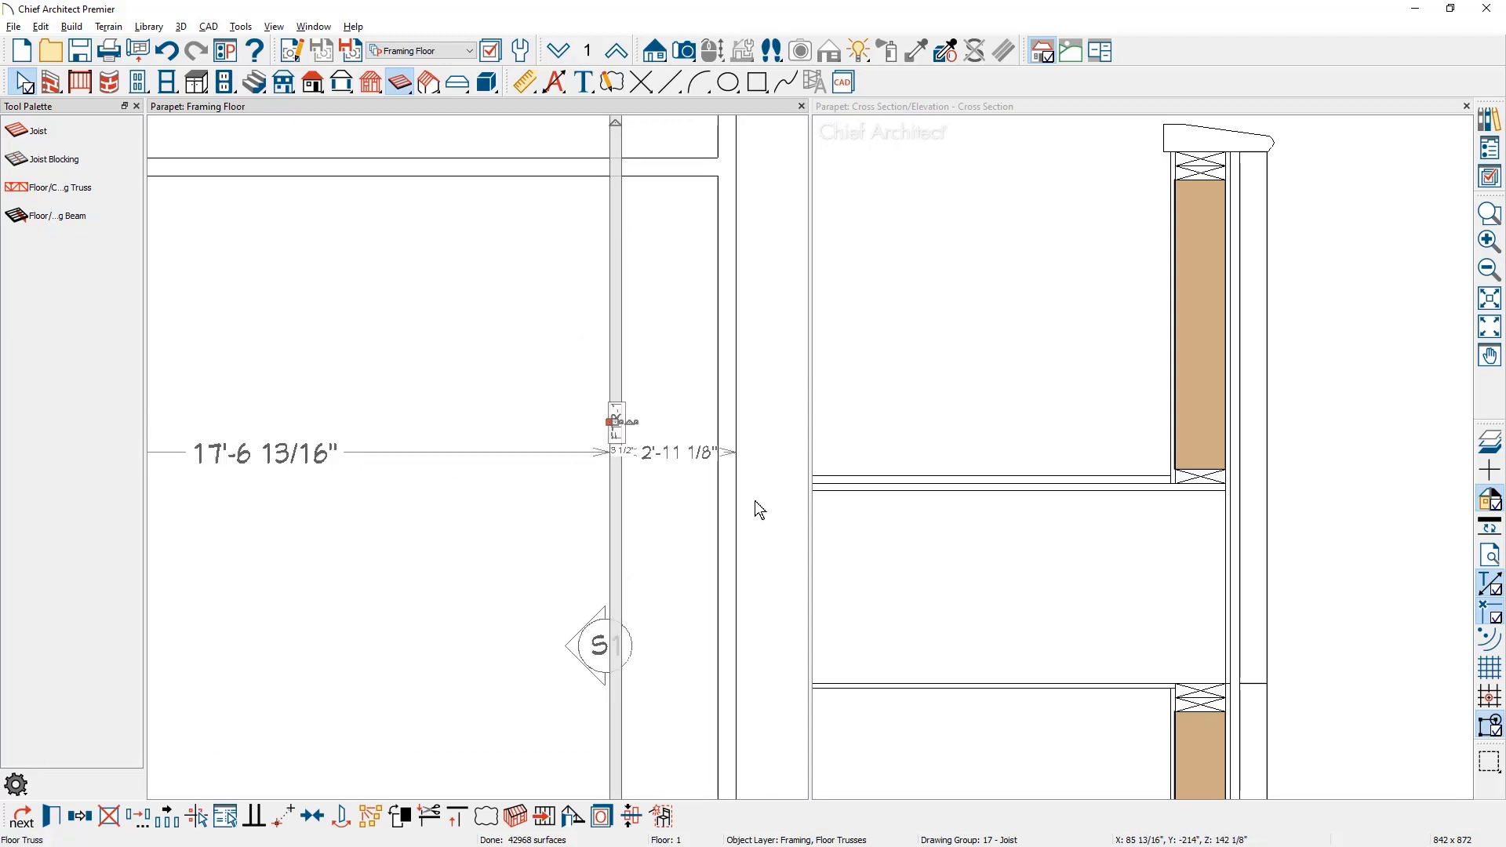
left_click(682, 463)
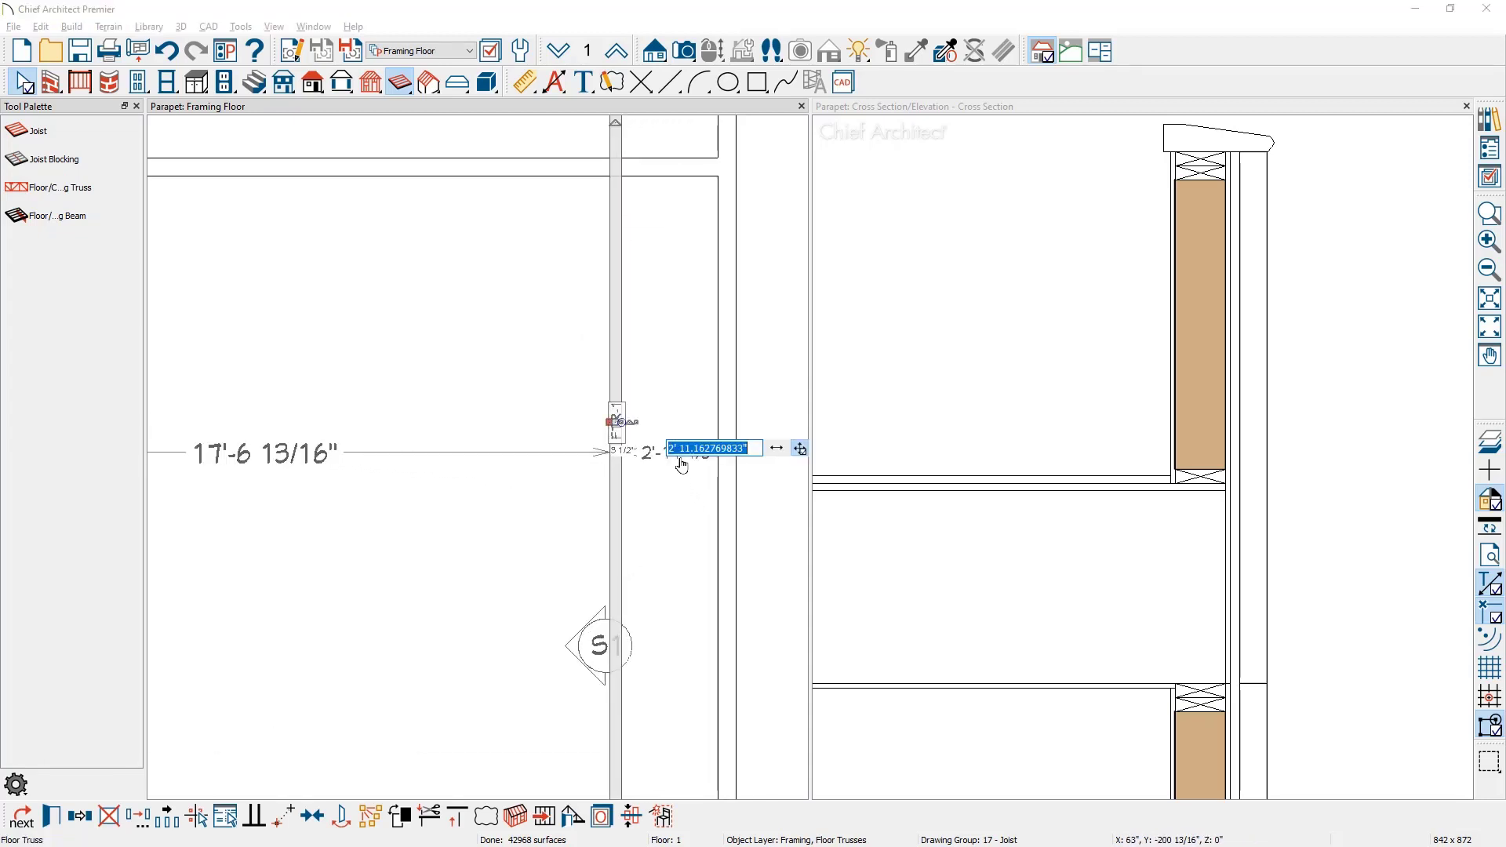
type("0")
key("Return")
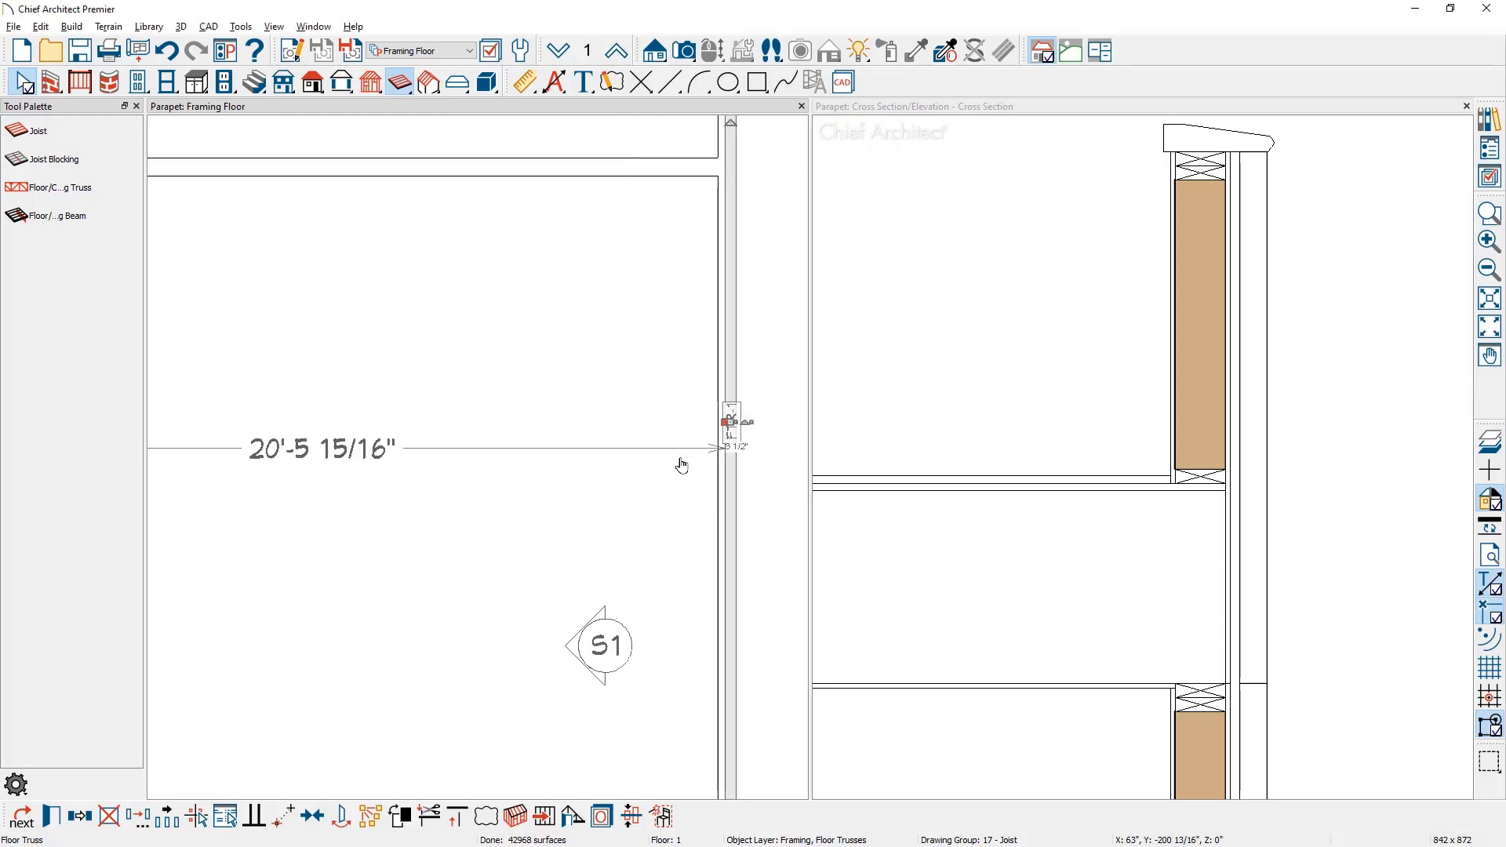
scroll(680, 458, "down", 3)
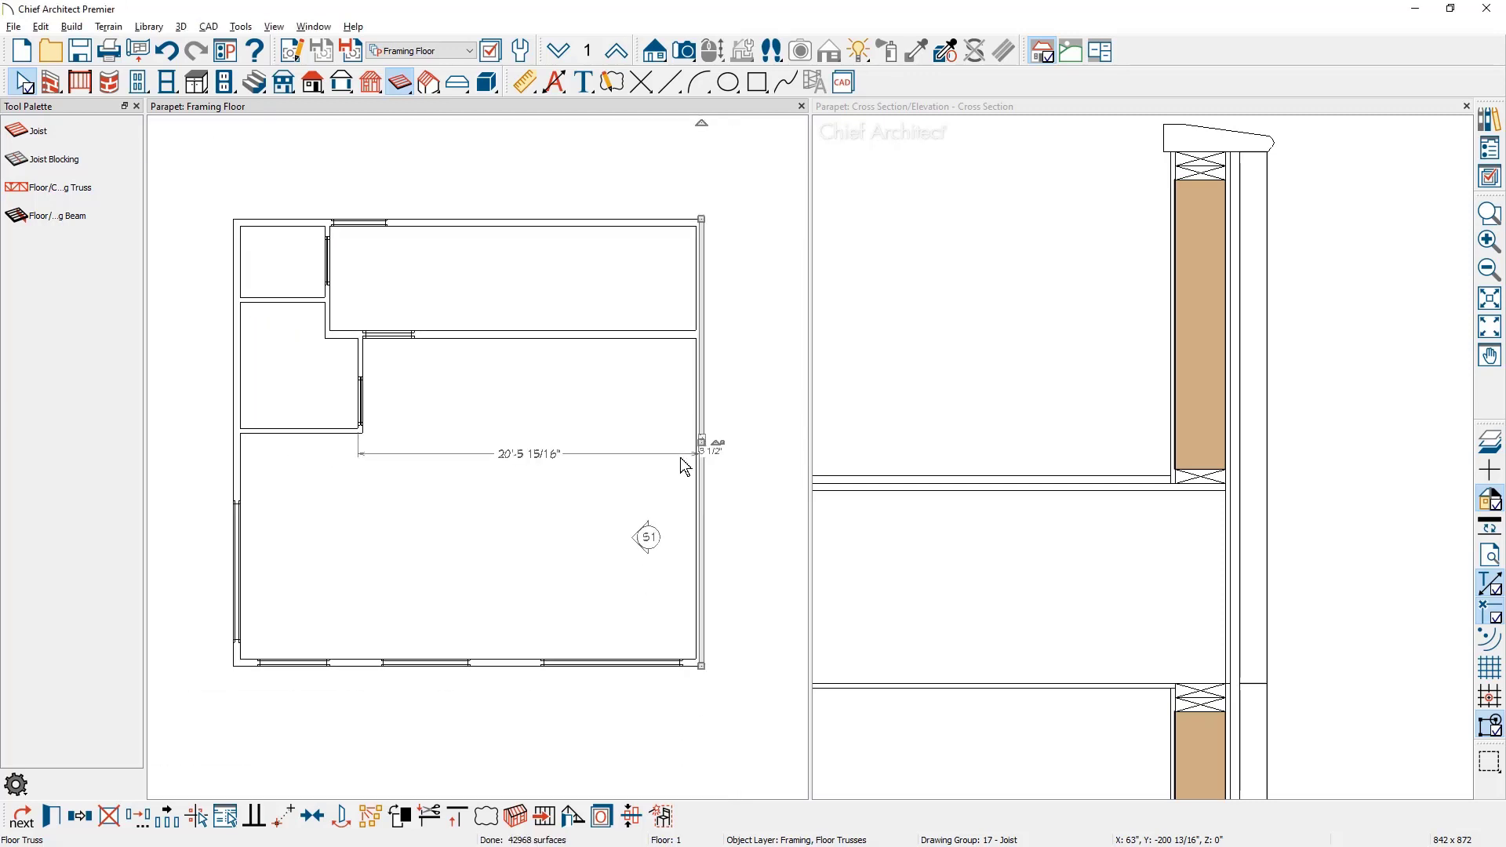
- Hide temporary dimensions and make multiple copies of the truss at a 48" offset across to the opposite exterior wall
key("t")
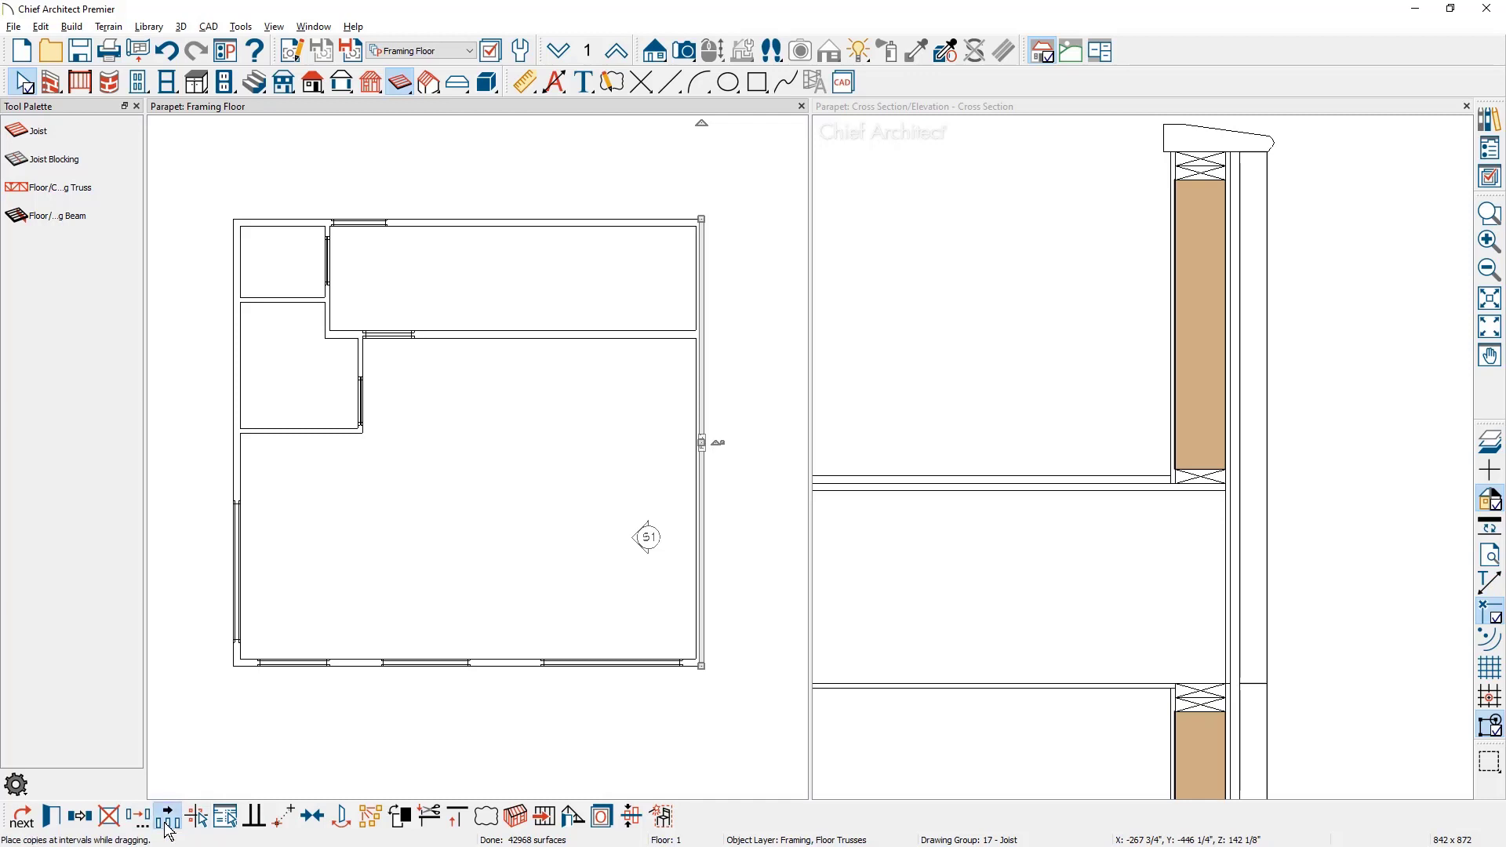
key("Escape")
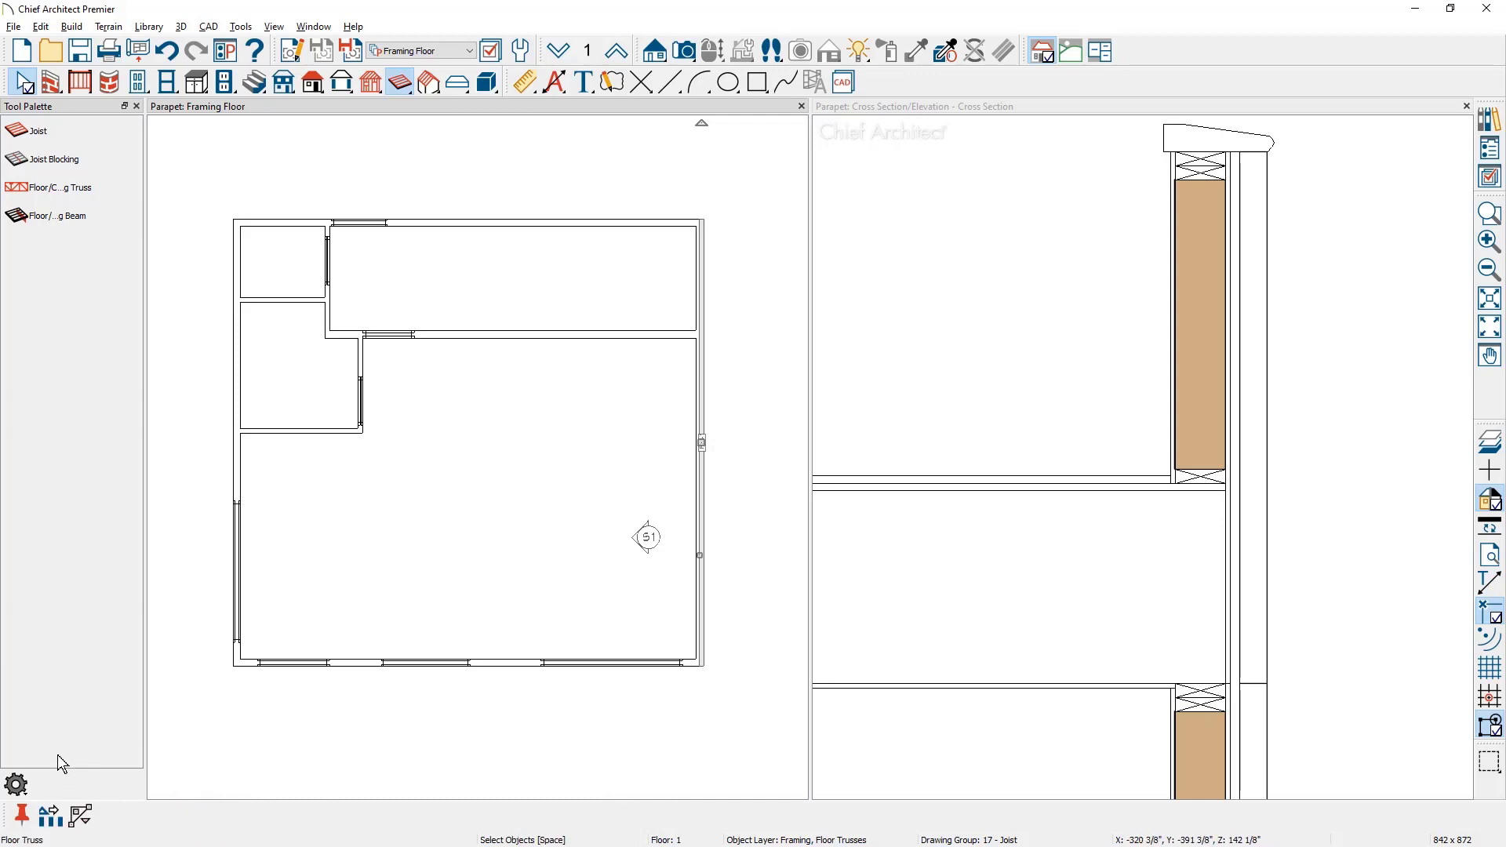
double_click(50, 816)
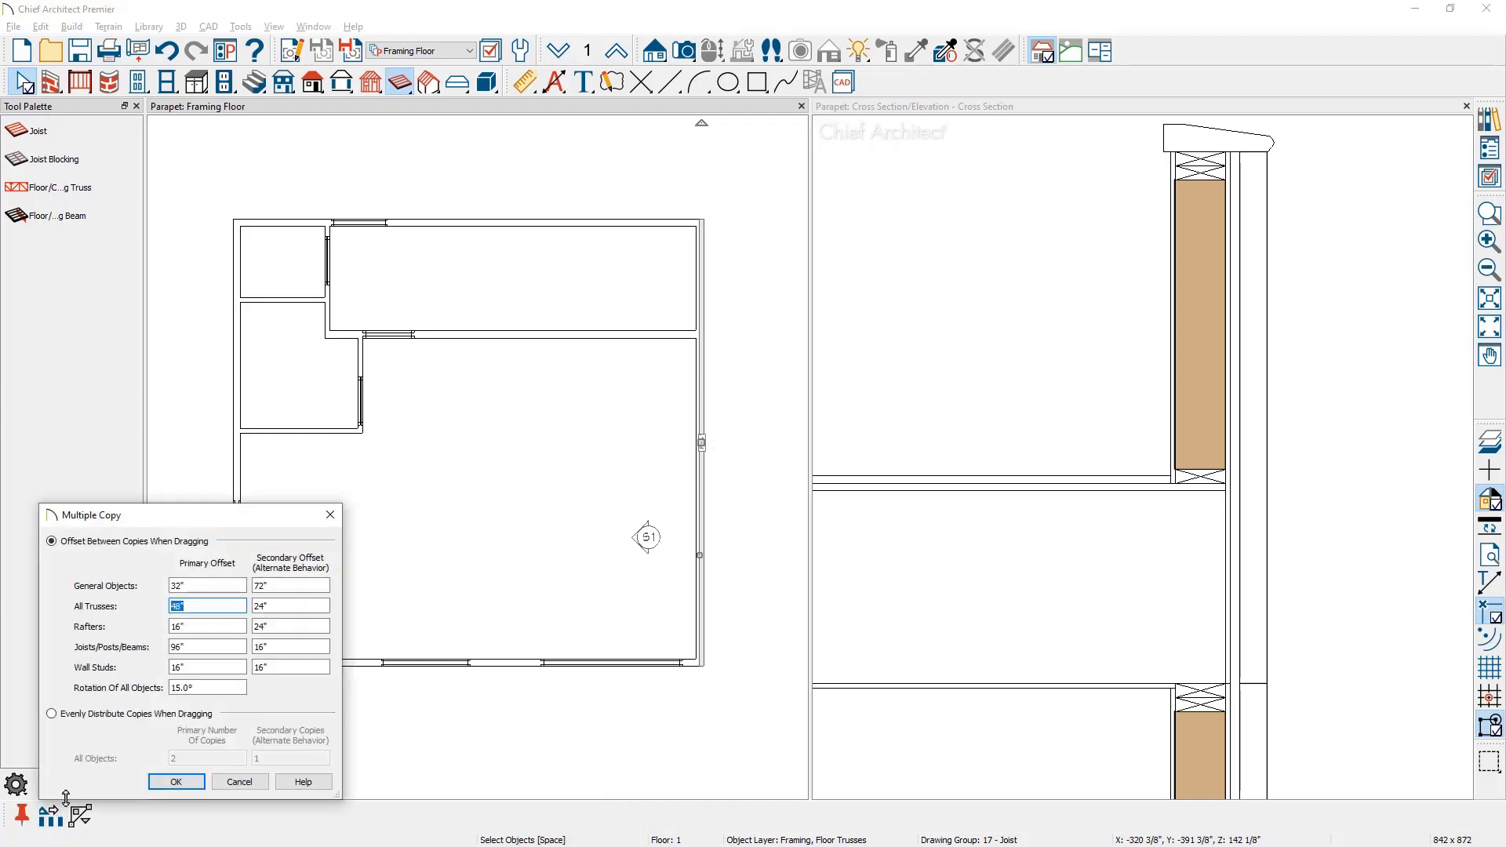
left_click(213, 608)
left_click(177, 782)
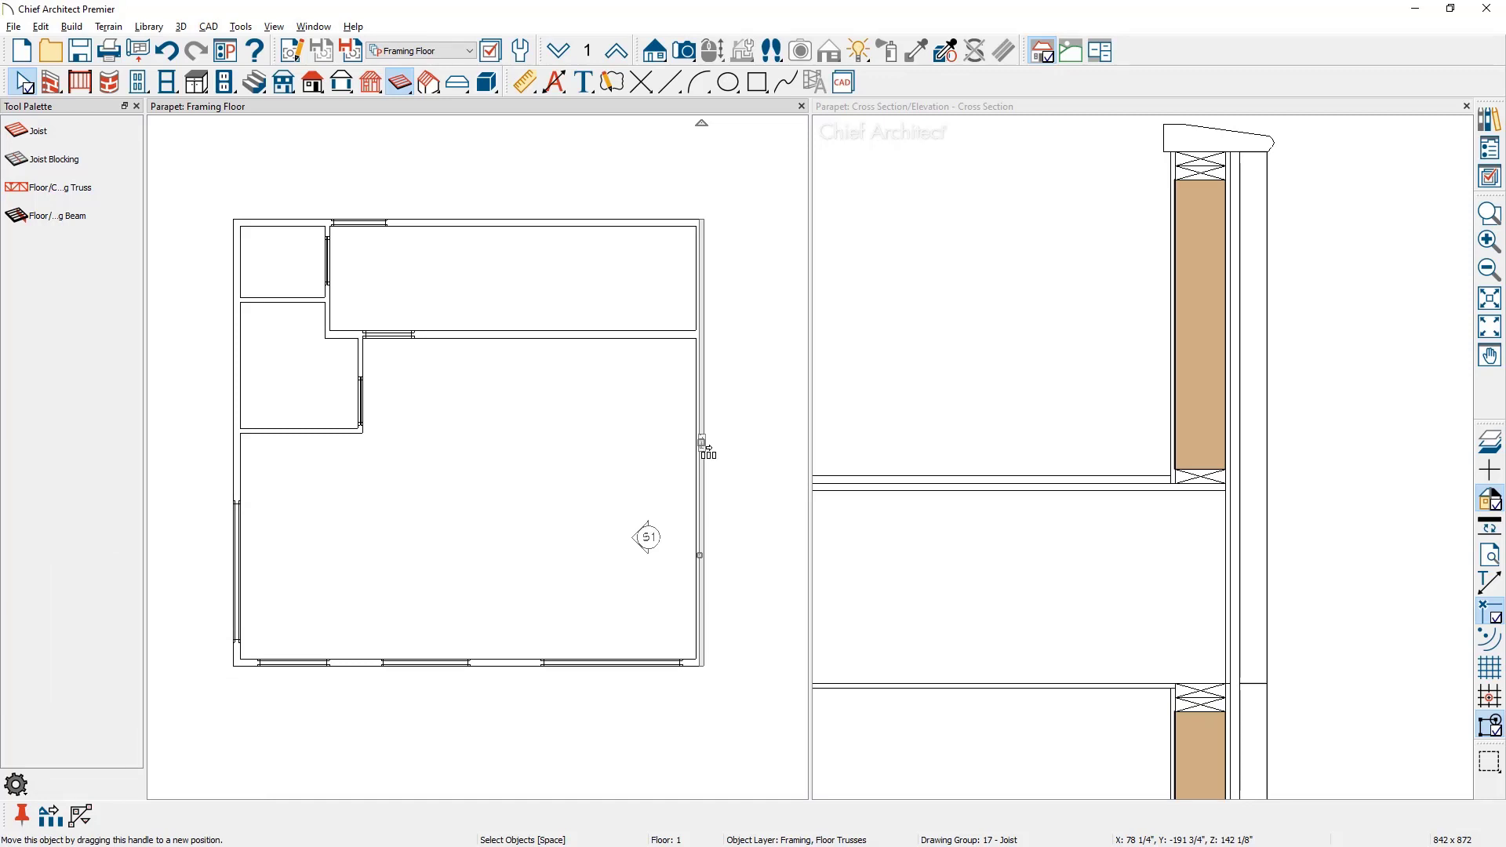
left_click_drag(703, 444, 239, 449)
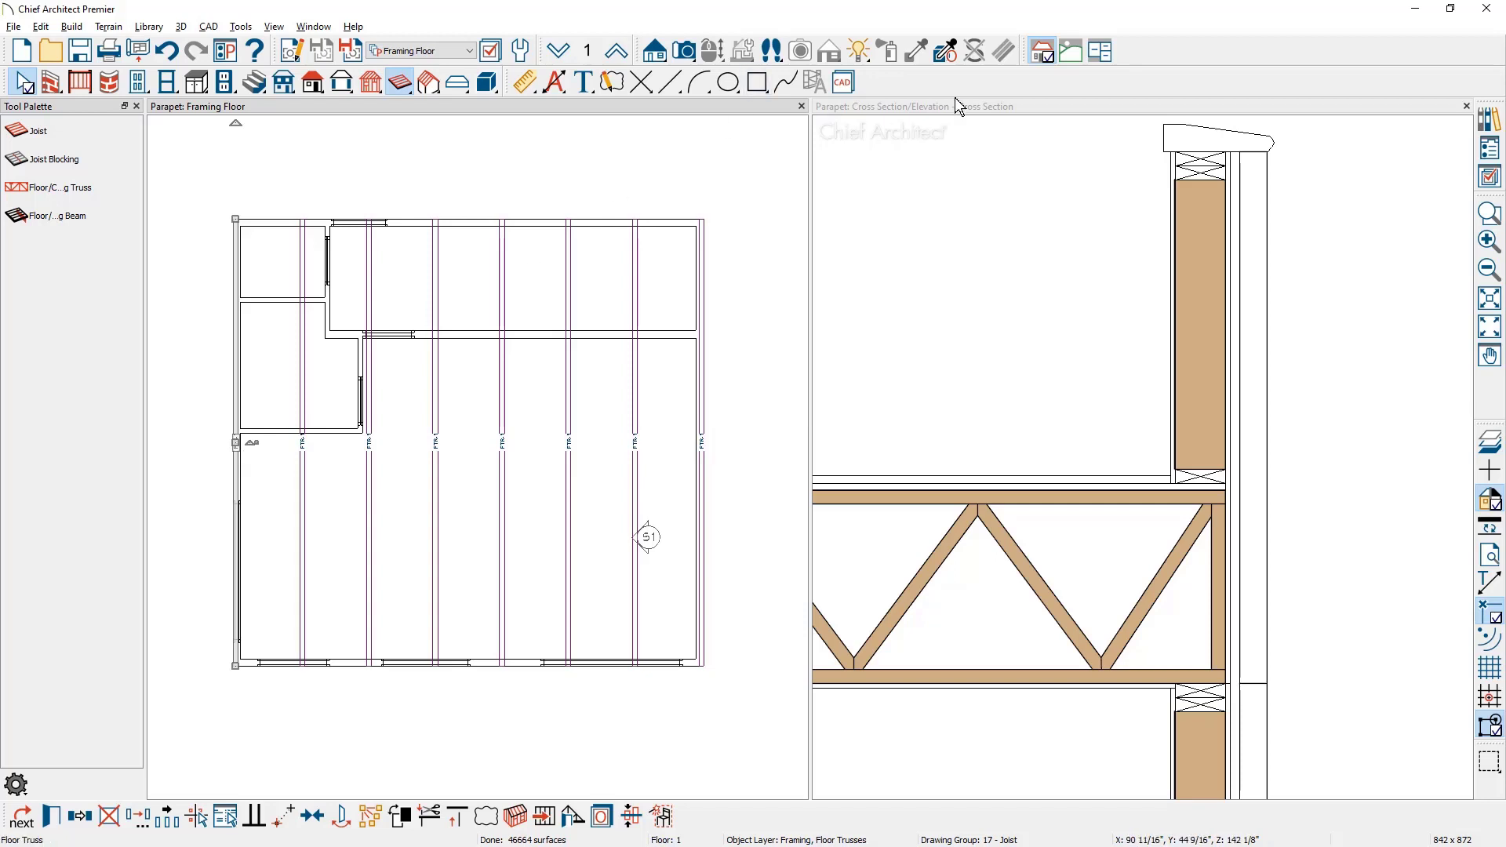
- Maximize the cross section and examine the trusses in the roof platform across the full building width
double_click(969, 116)
scroll(979, 262, "down", 5)
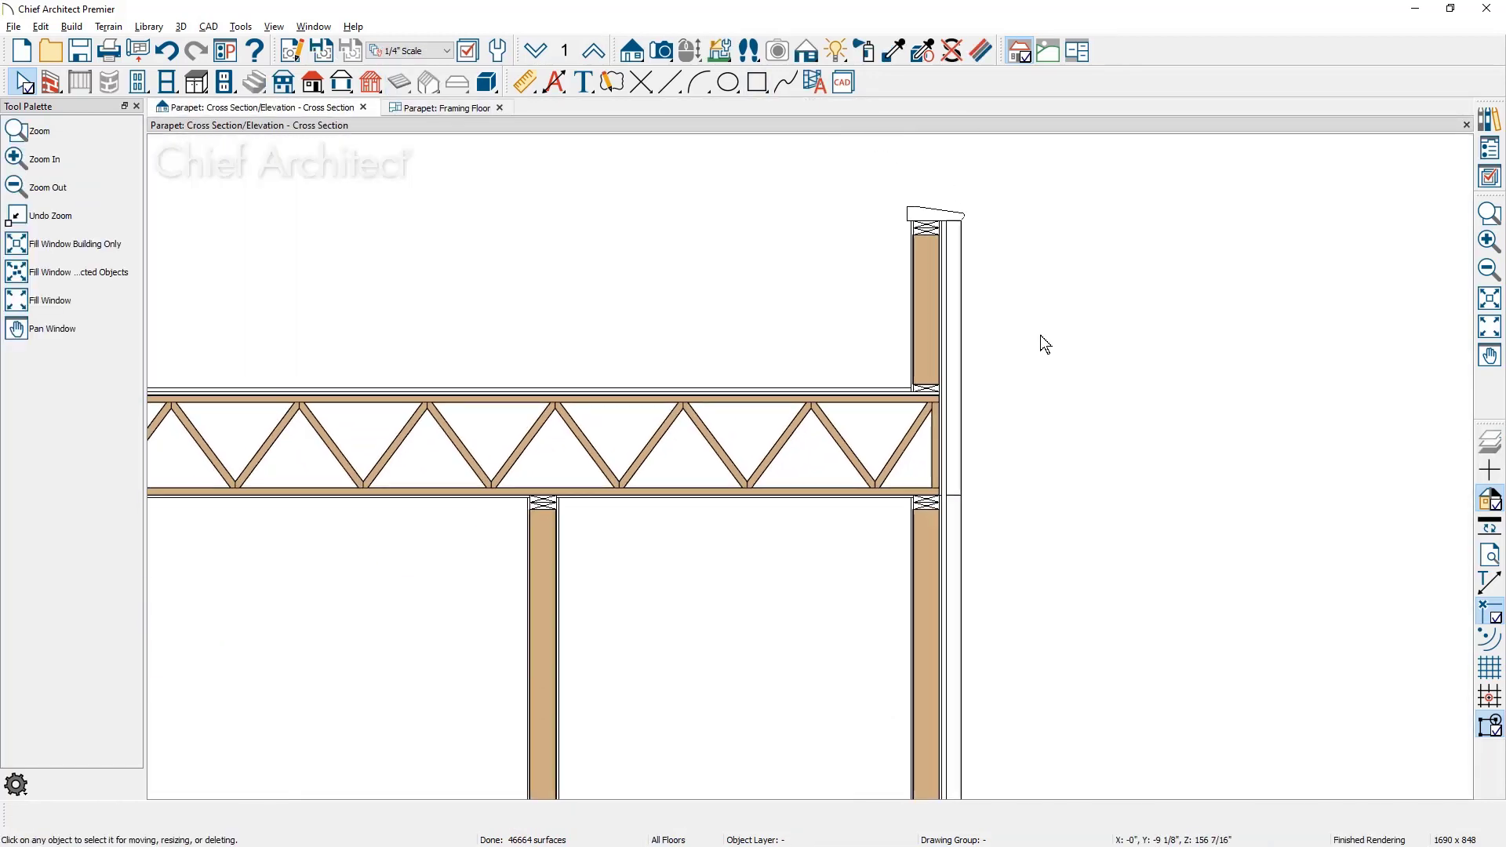
middle_click_drag(784, 496, 1168, 480)
scroll(1148, 478, "down", 1)
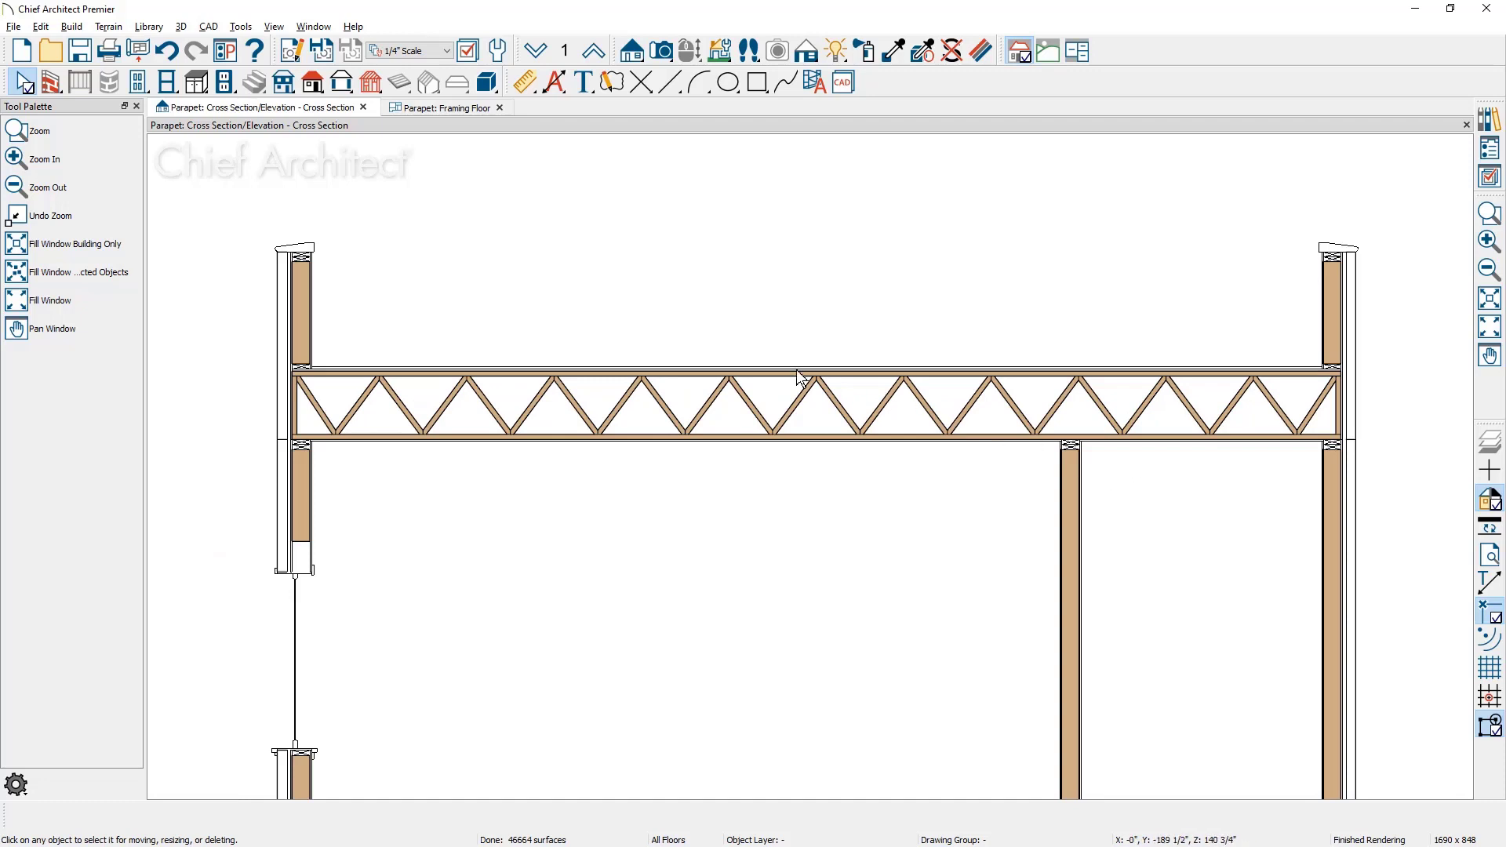
- From the framing plan, create a Perspective Floor Overview, show floor 2, and orbit to look down on the parapet roof
left_click(463, 110)
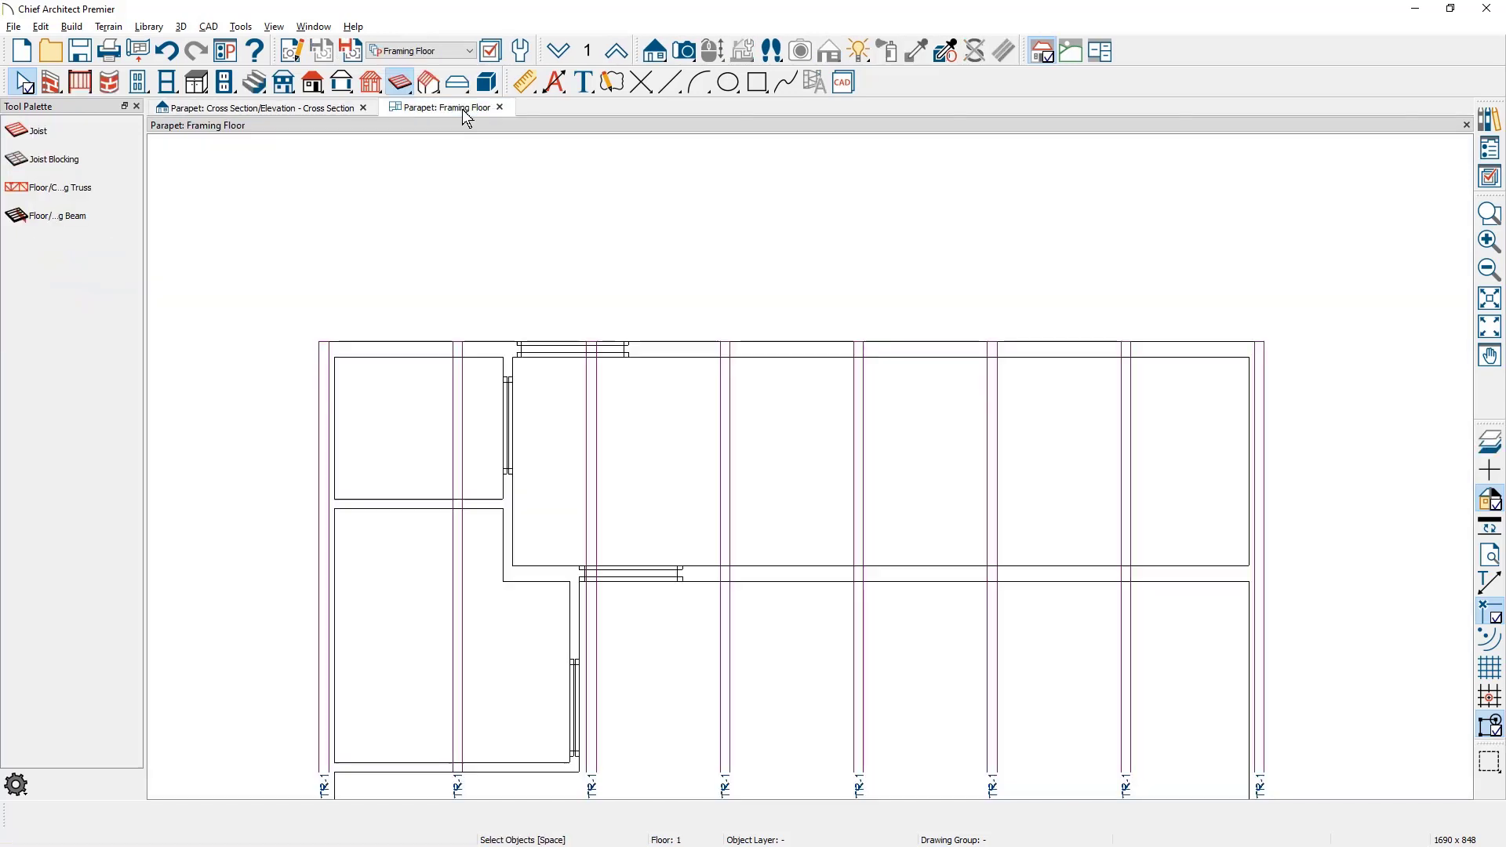
left_click(696, 54)
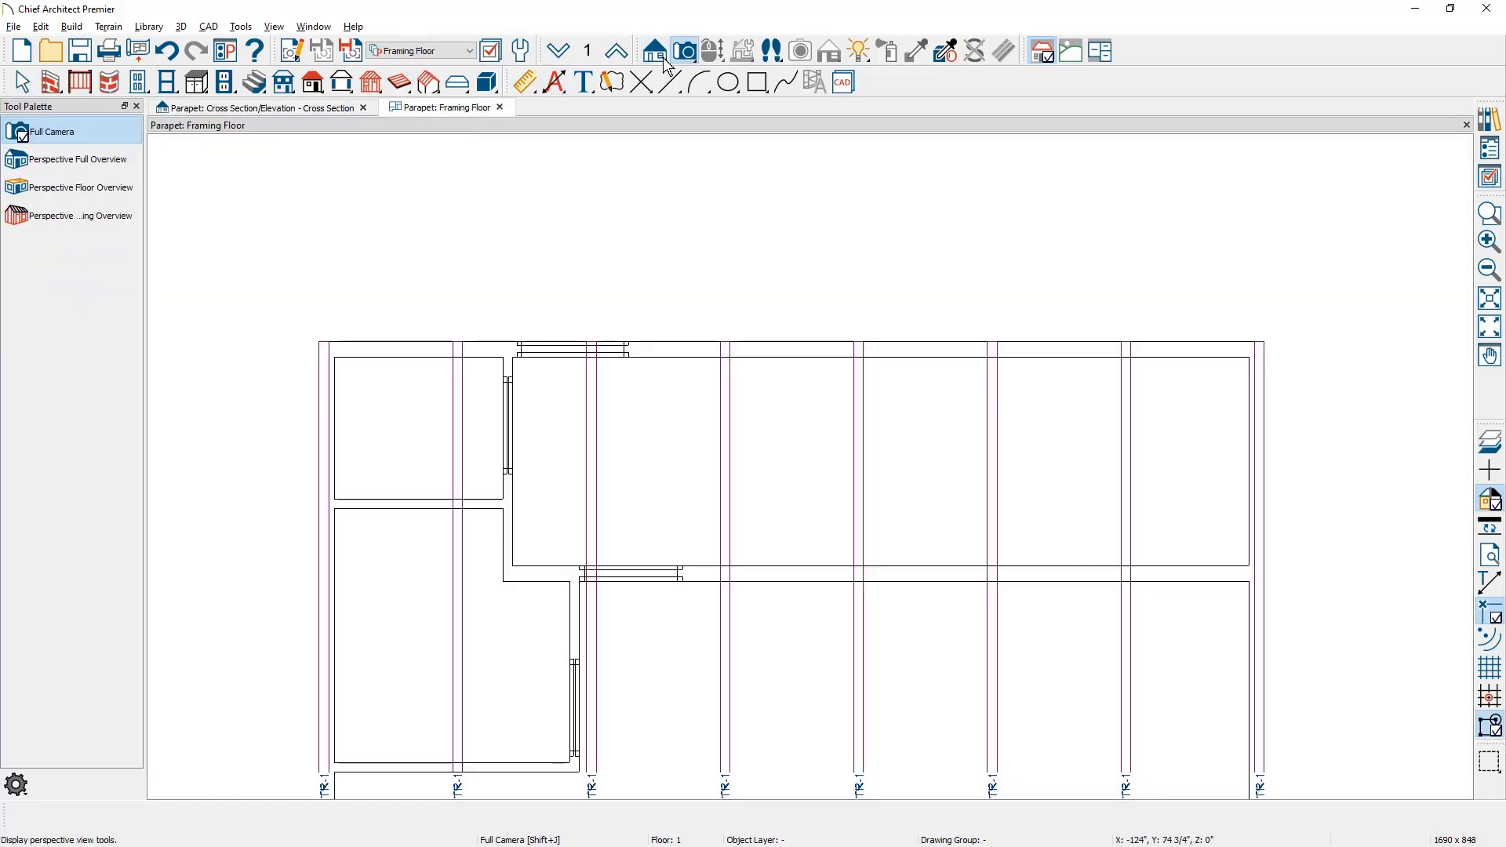
left_click(122, 188)
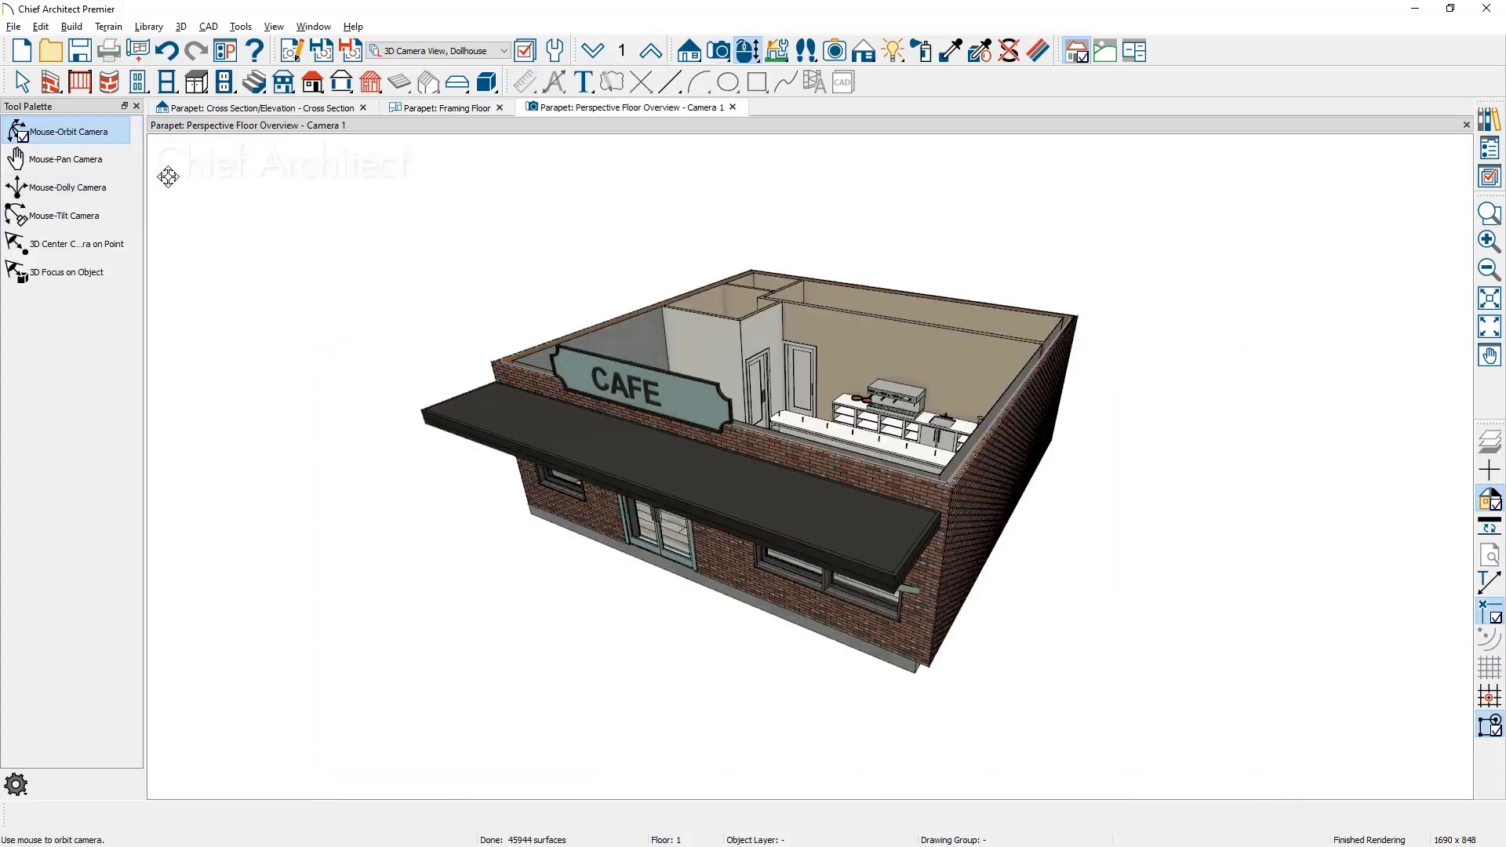
left_click(652, 51)
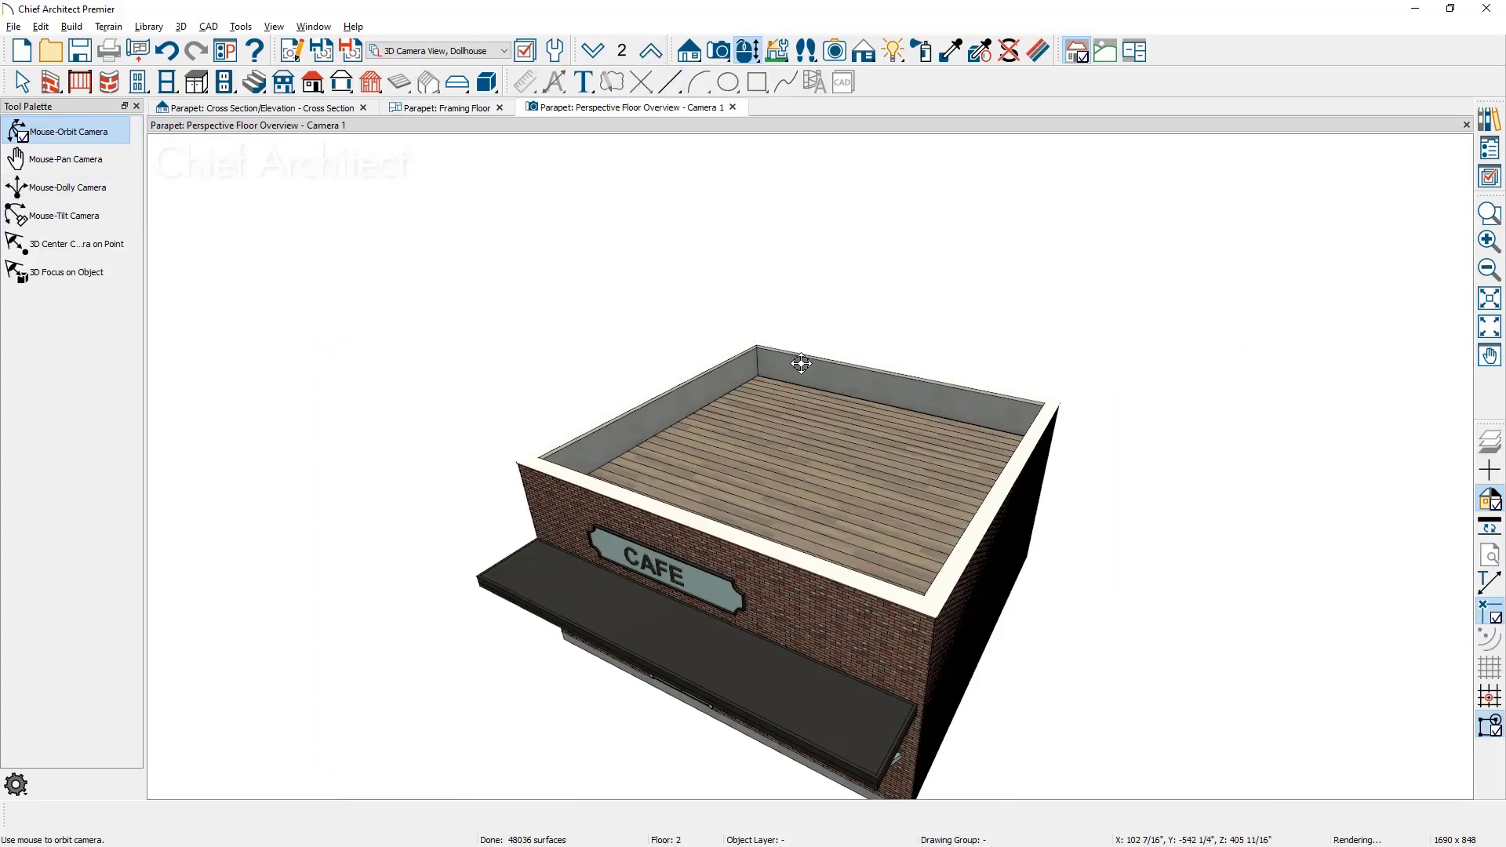
left_click_drag(858, 582, 675, 510)
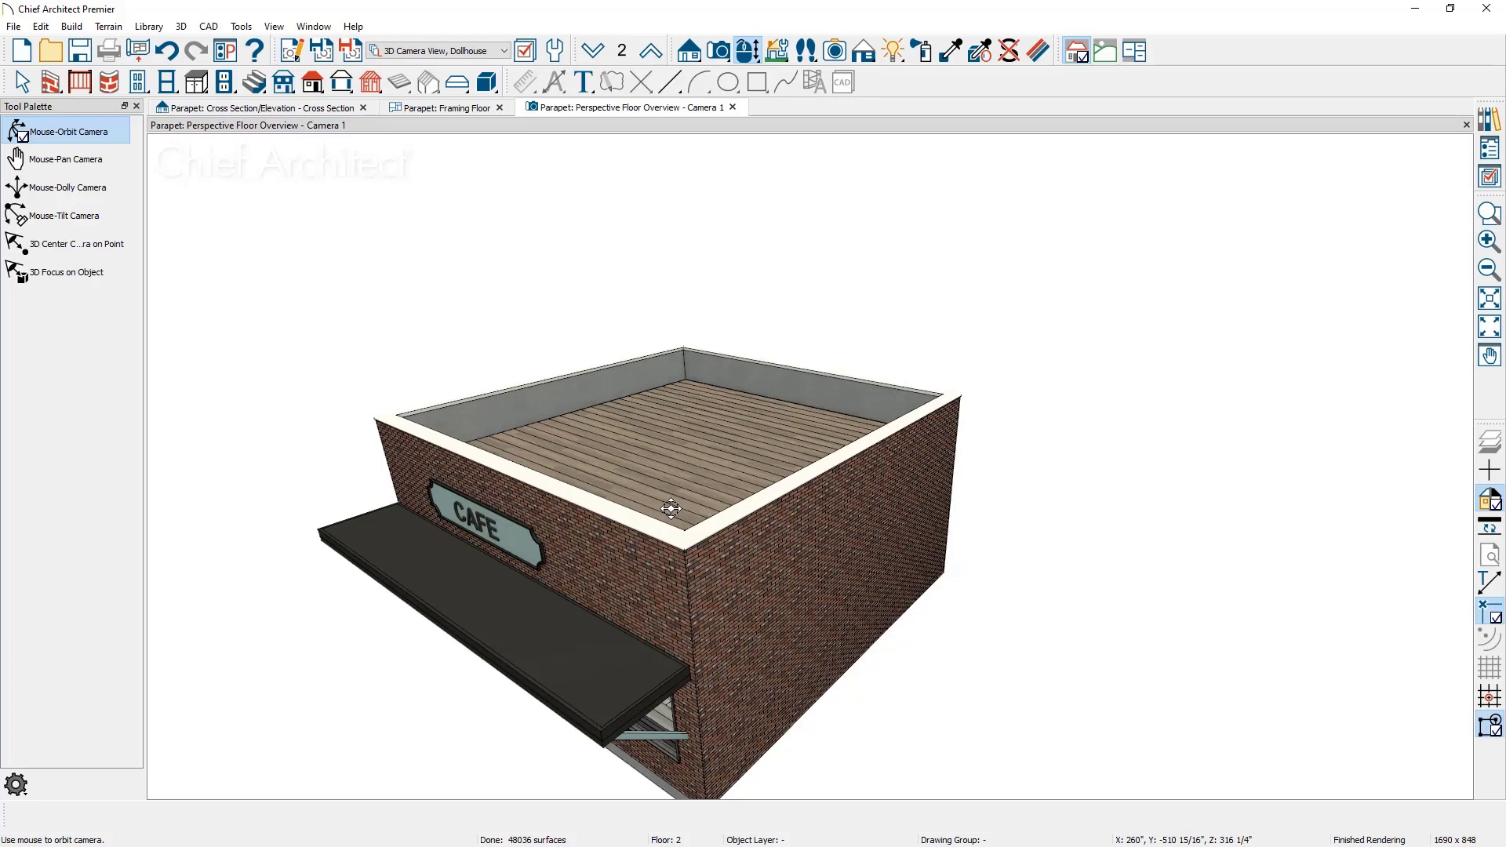
scroll(691, 471, "up", 2)
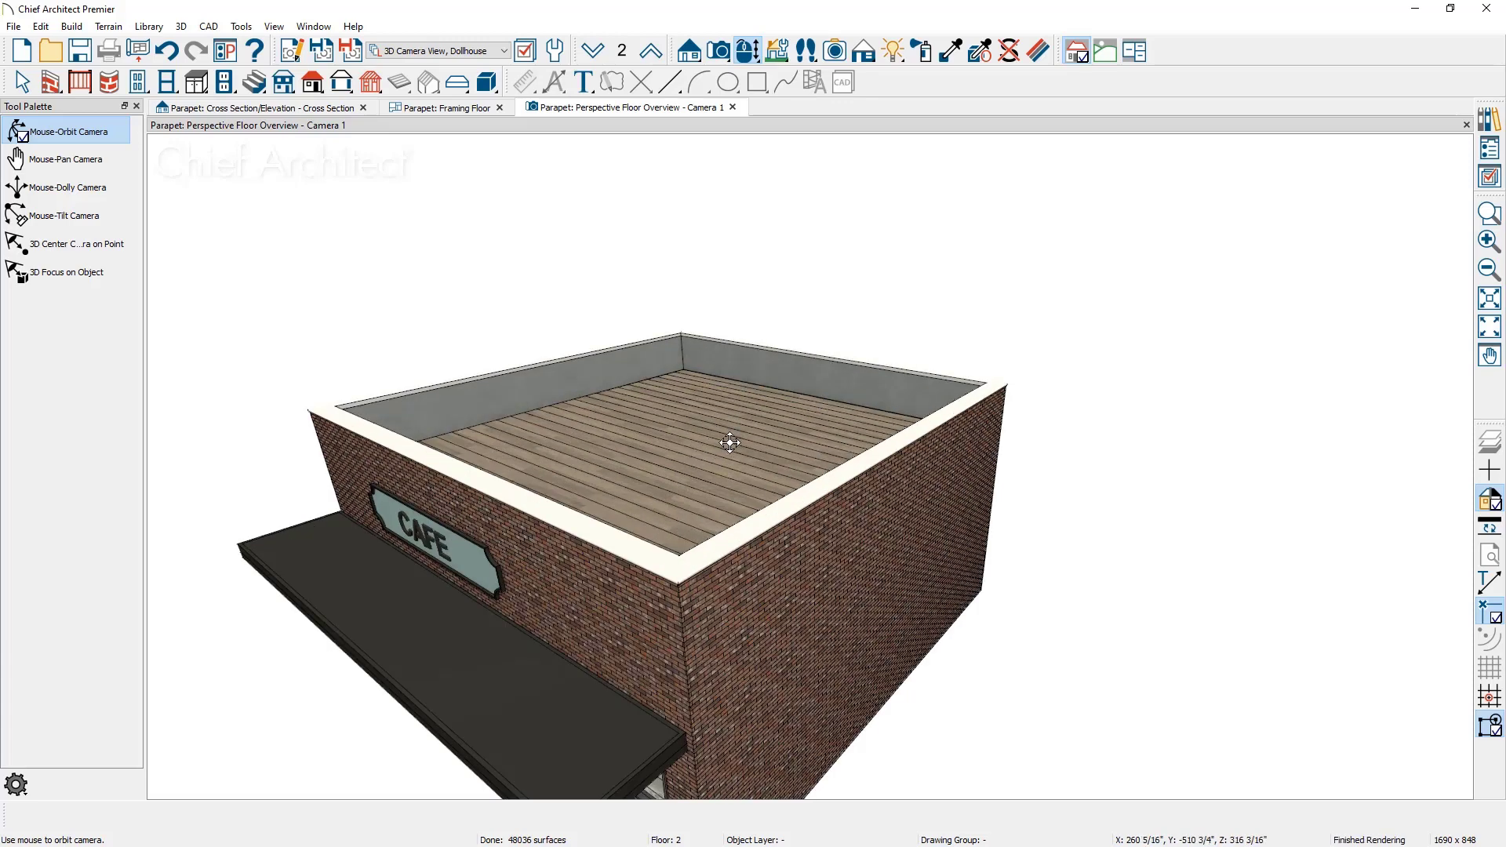
- Choose Dirt & Gravel - Light from the library's gravel results and apply it to the roof surface
left_click(1490, 119)
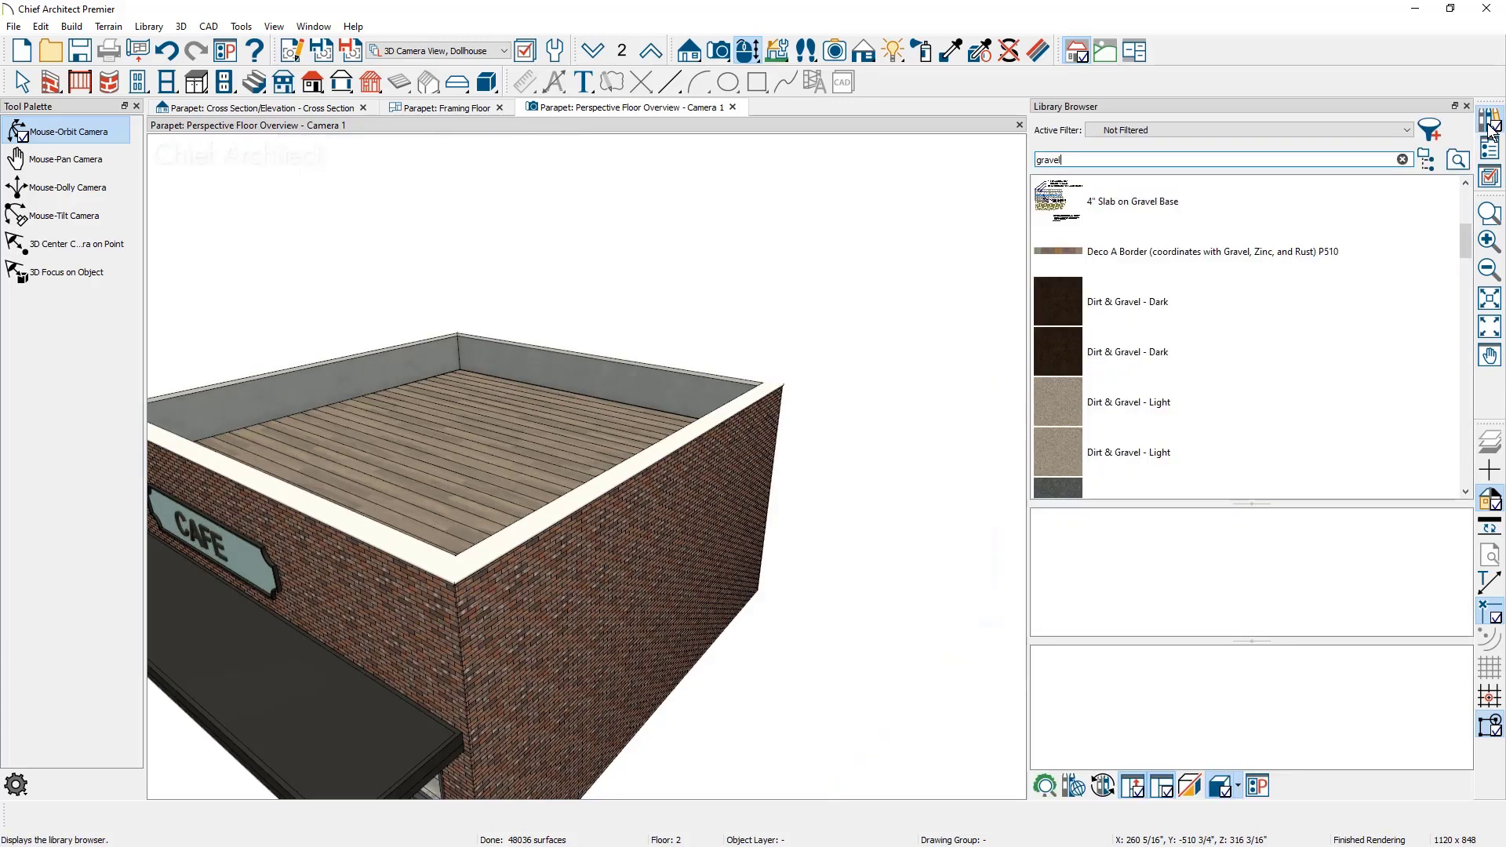
left_click(1177, 161)
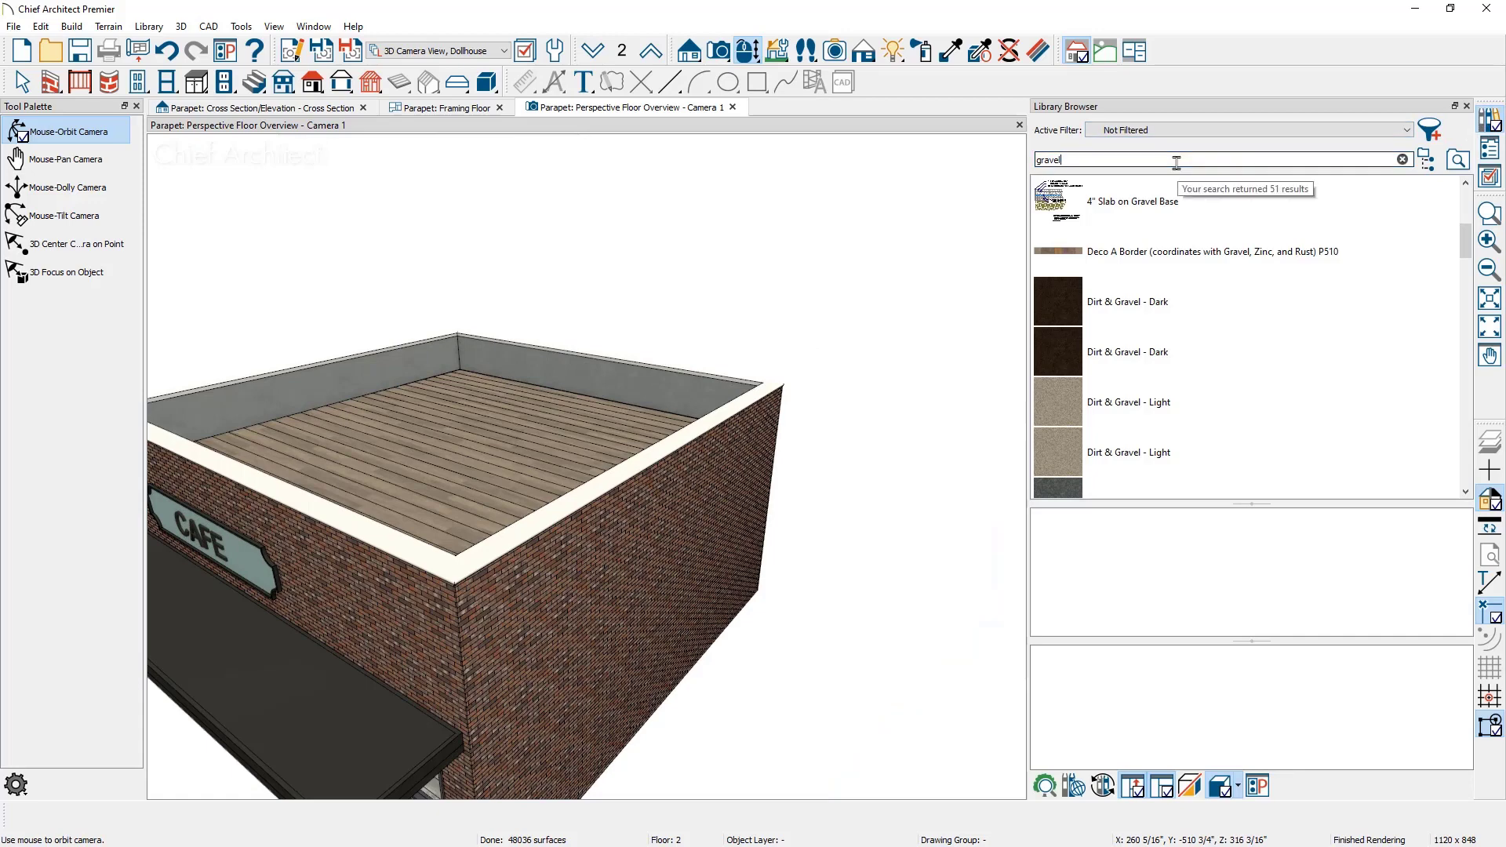
left_click(1164, 410)
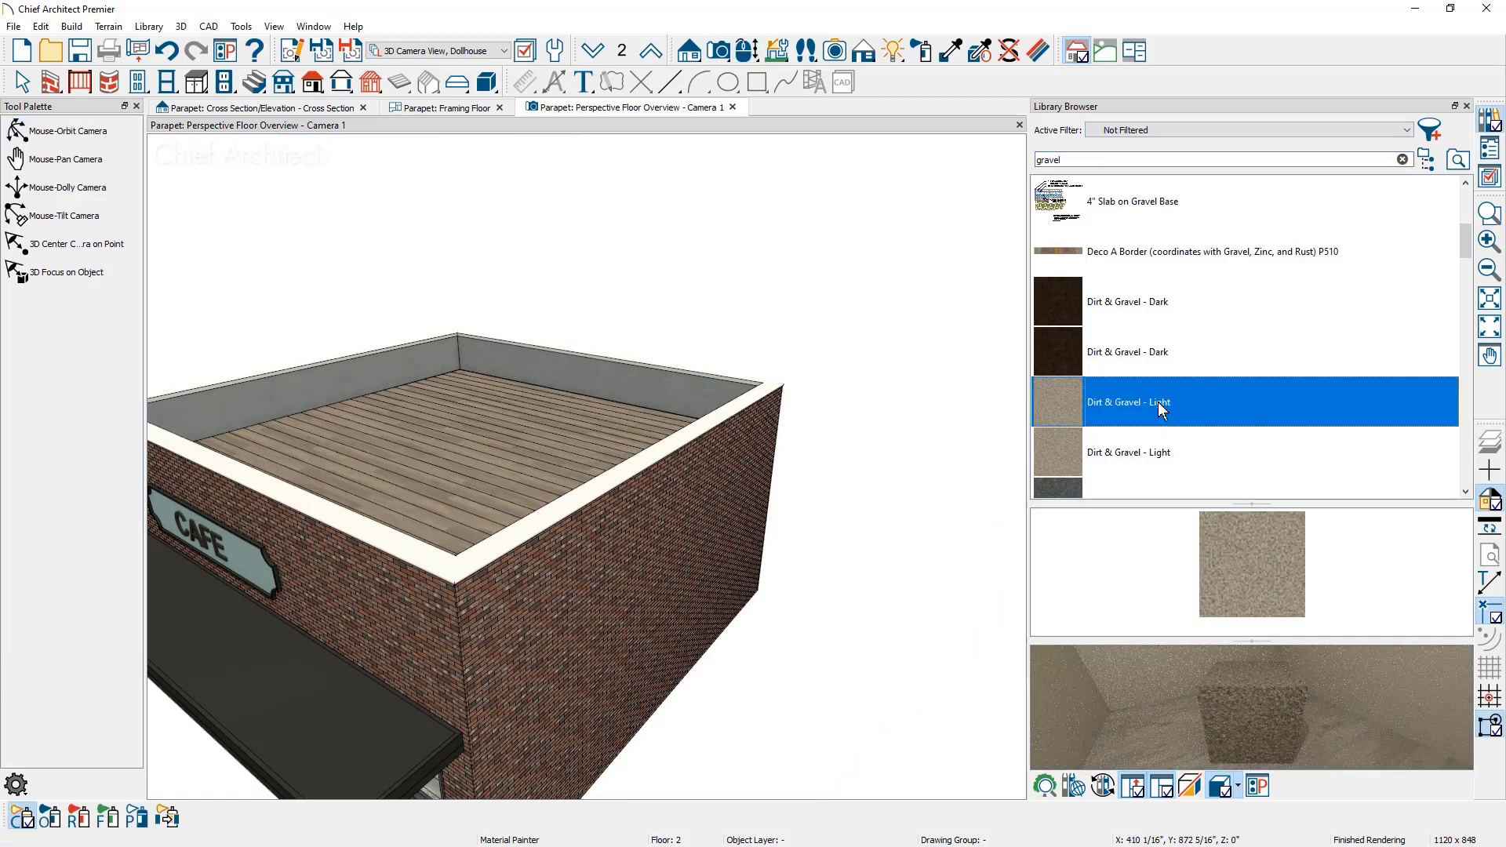
left_click(522, 481)
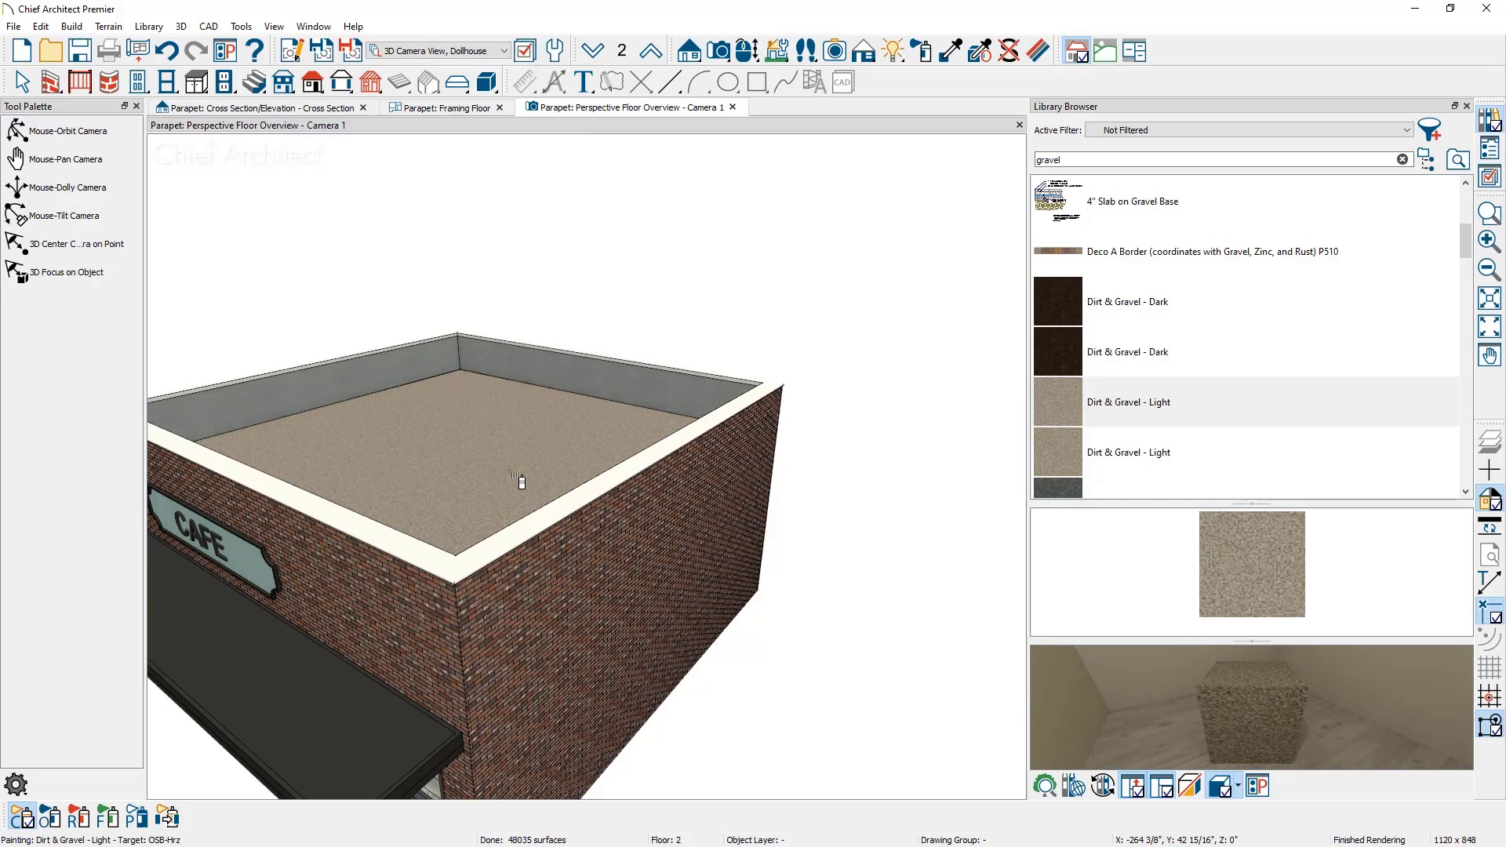
- Sample the Concrete material from the parapet's inner wall face and paint the right-hand wall cap with it
left_click(951, 51)
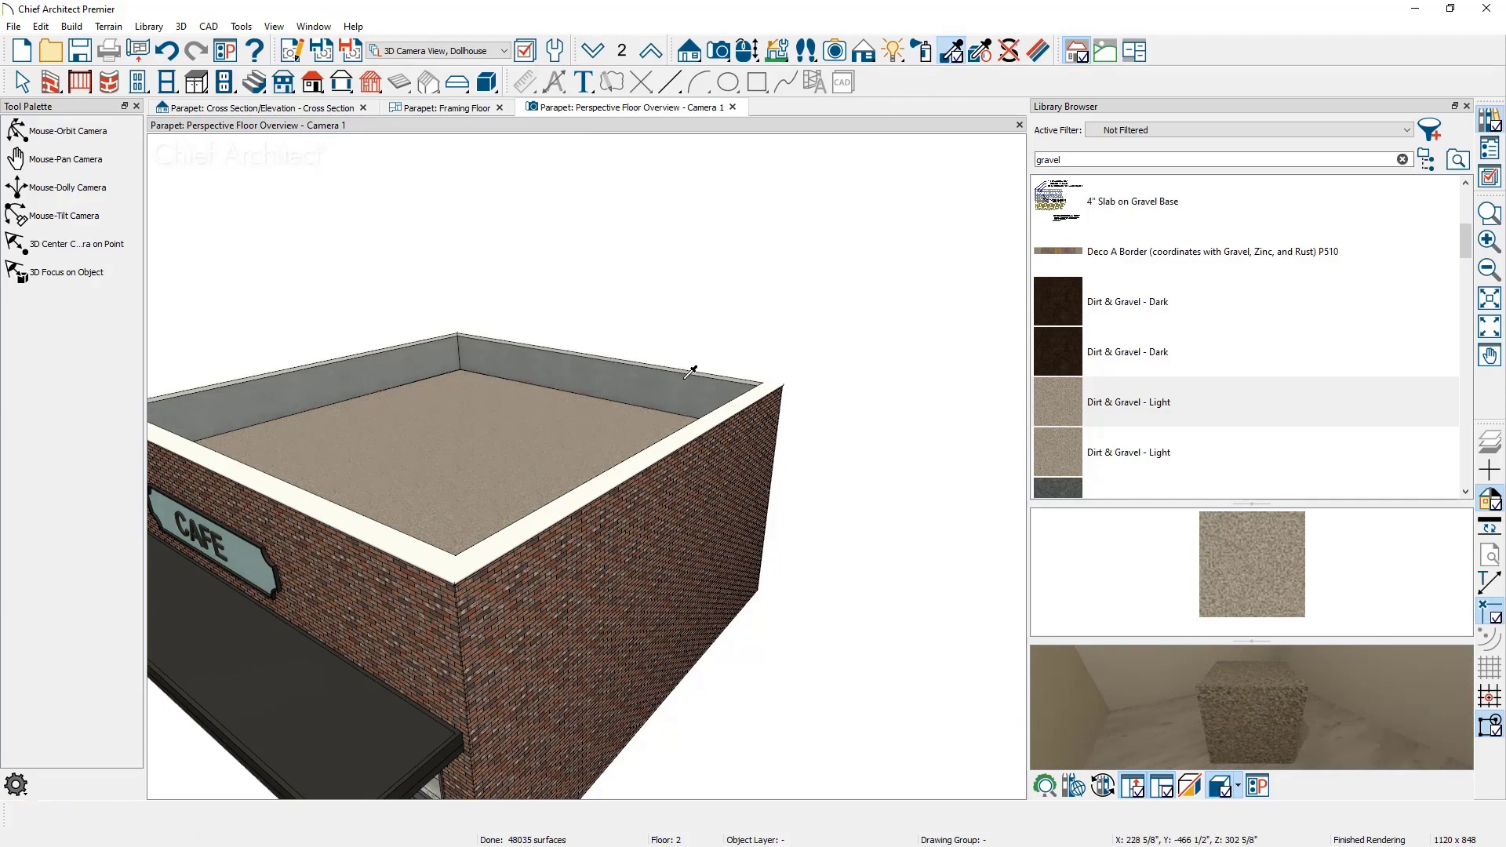
left_click(692, 432)
left_click(691, 432)
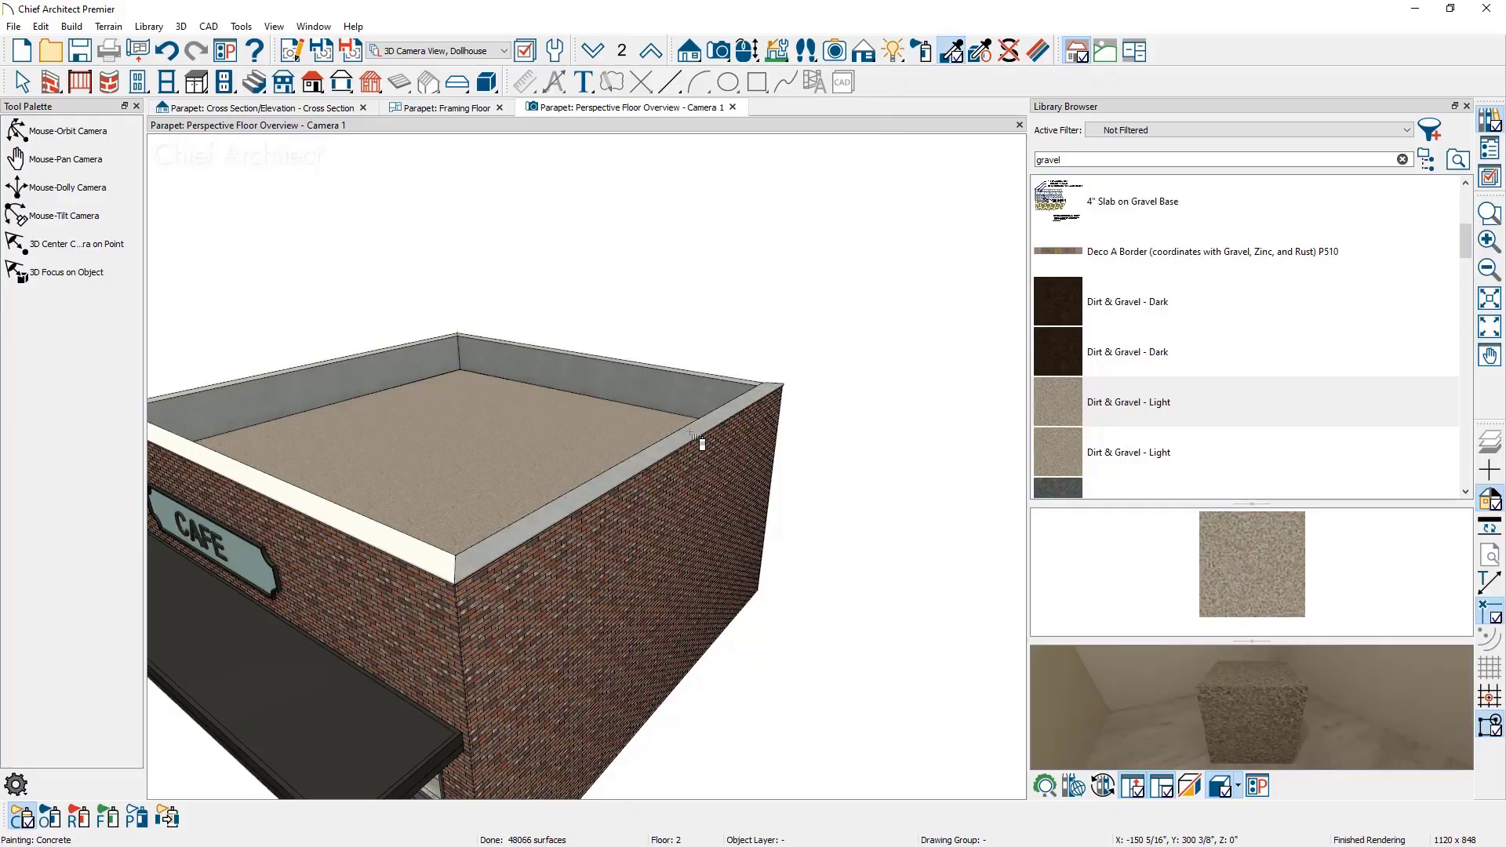